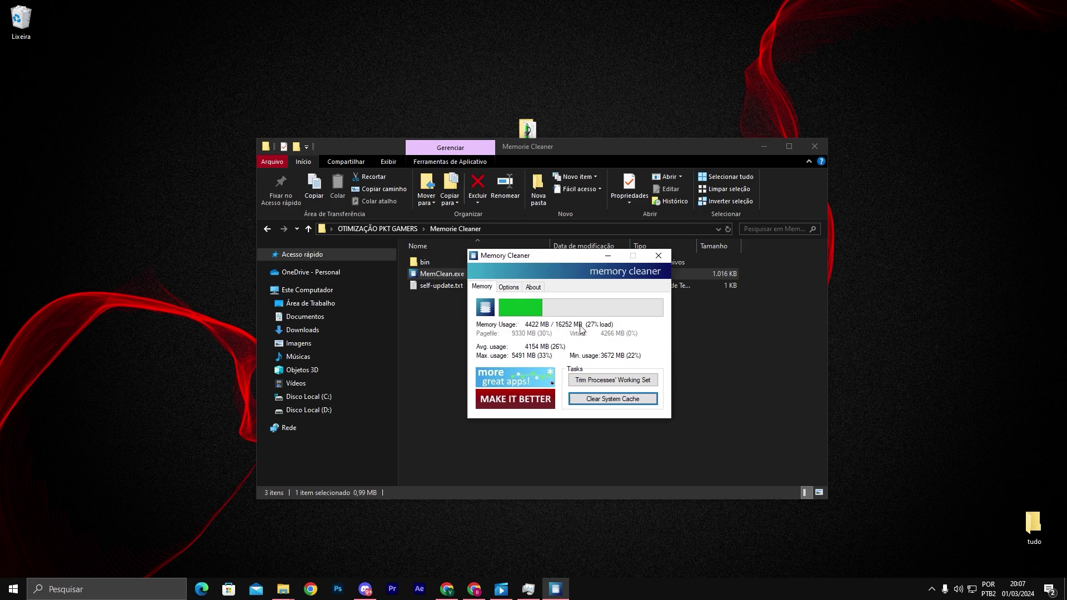
# Trim the processes' working set in Memory Cleaner and return to the OTIMIZAÇÃO PKT GAMERS folder
pyautogui.click(601, 381)
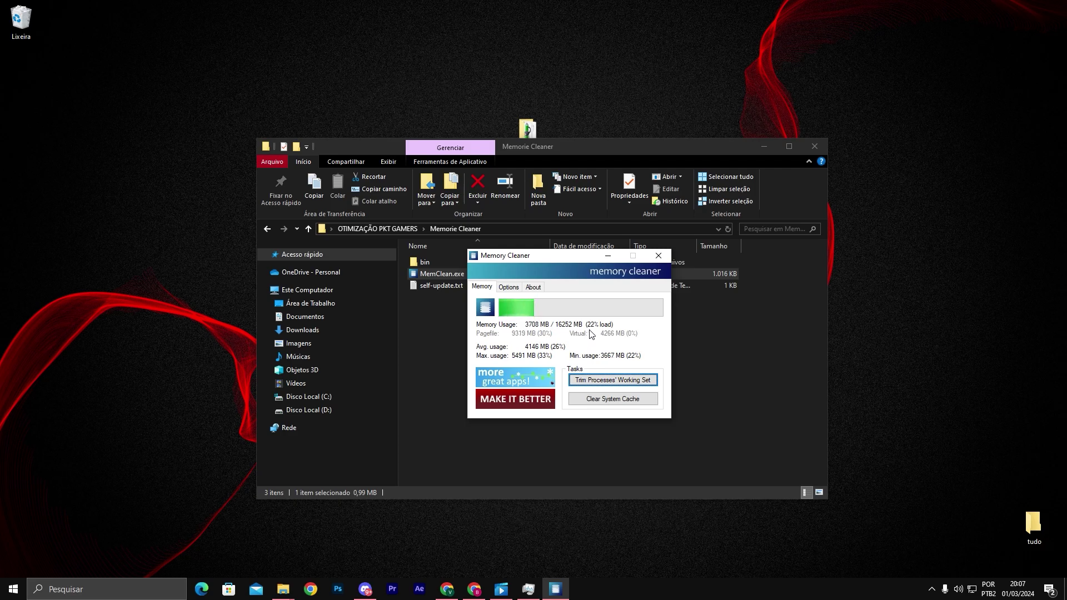
pyautogui.rightClick(646, 589)
pyautogui.click(682, 539)
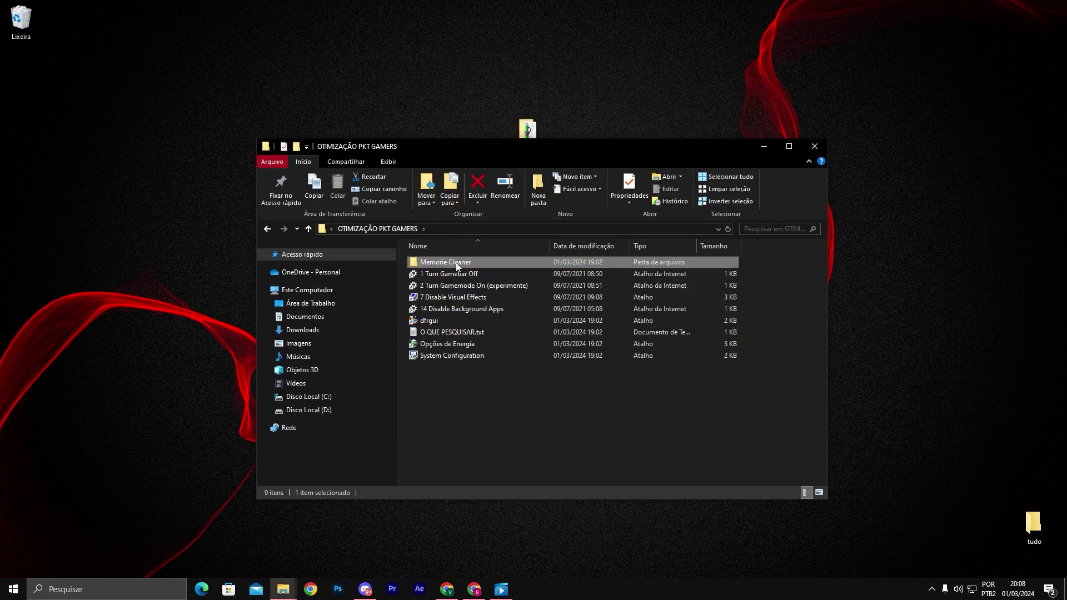
pyautogui.moveTo(471, 147); pyautogui.dragTo(476, 142)
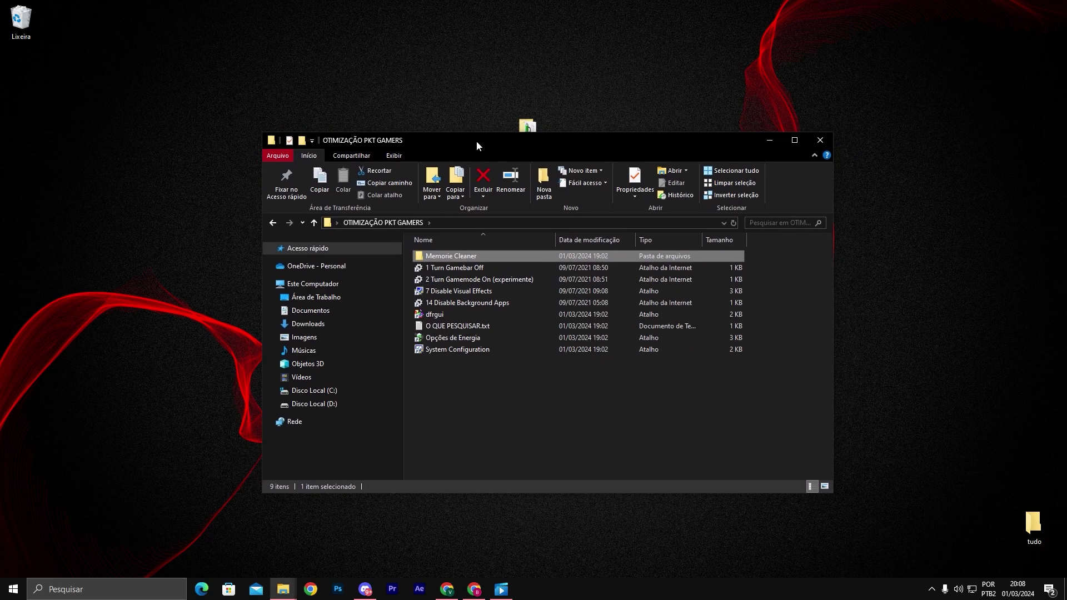
# Check the Xbox Game Bar and Modo de Jogo settings from the Gamebar and Gamemode shortcuts, closing each page
pyautogui.doubleClick(493, 268)
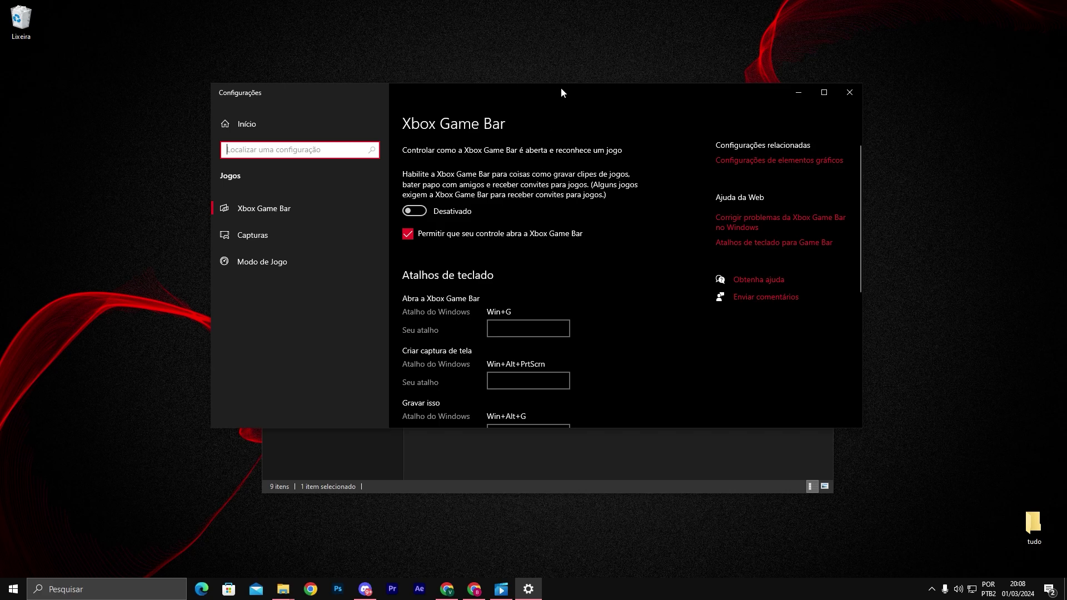
pyautogui.click(856, 102)
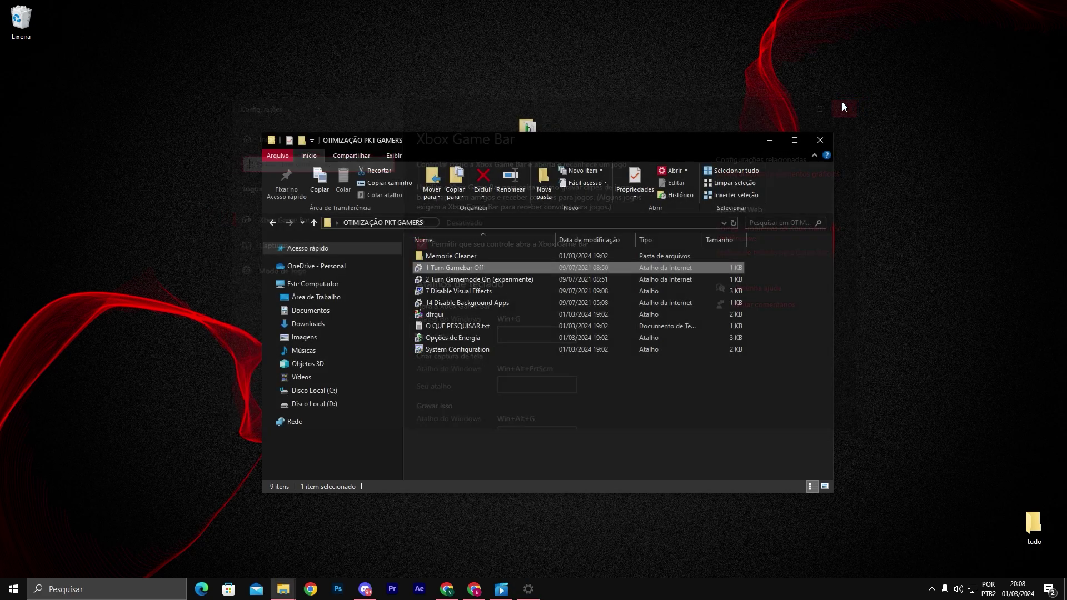
pyautogui.doubleClick(431, 282)
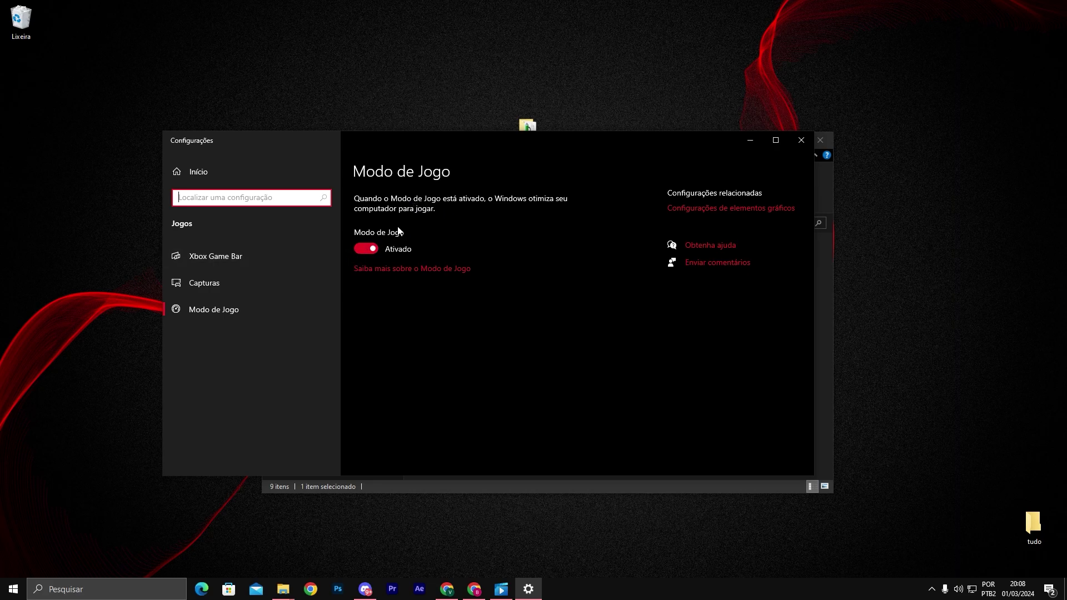
pyautogui.click(792, 142)
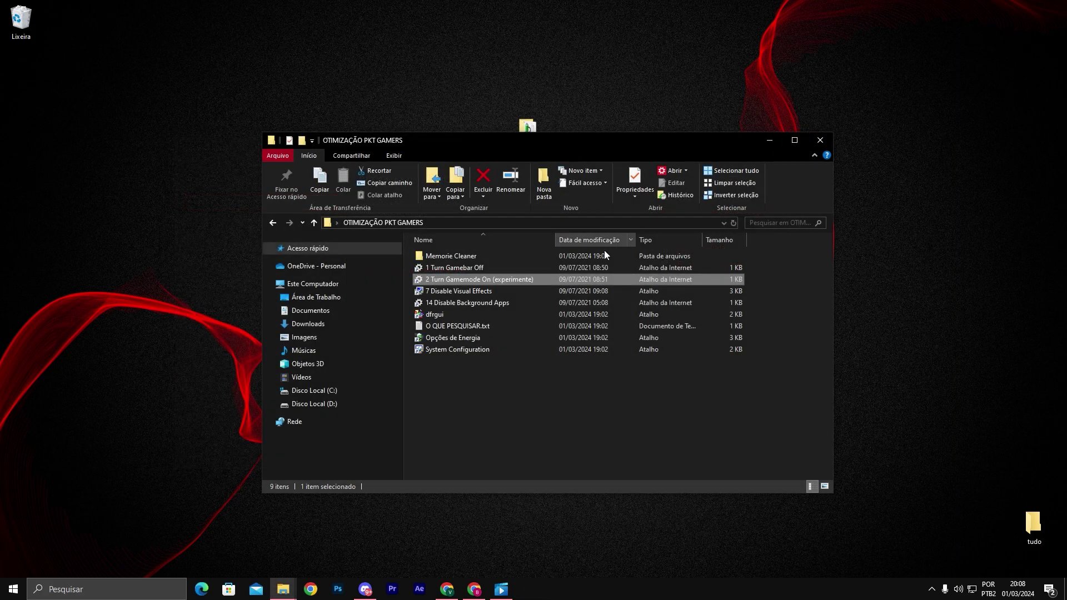
# Open the Disable Visual Effects shortcut and choose Ajustar para obter um melhor desempenho
pyautogui.doubleClick(447, 292)
pyautogui.moveTo(162, 24); pyautogui.dragTo(496, 64)
pyautogui.click(383, 154)
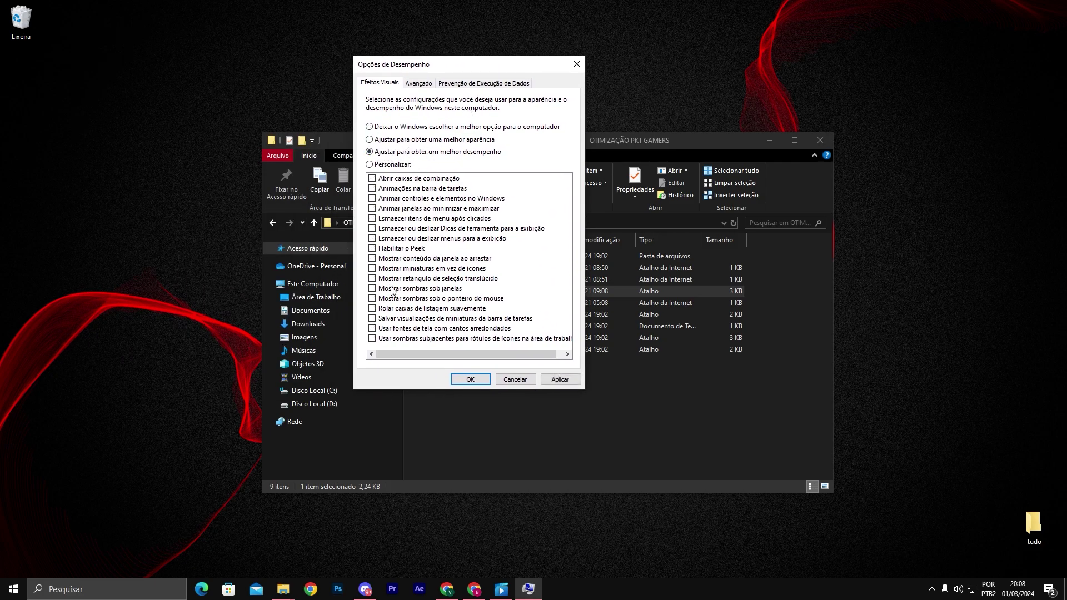
# Enable Usar fontes de tela com cantos arredondados and Mostrar miniaturas em vez de ícones, apply the visual effects and close the dialog
pyautogui.click(372, 328)
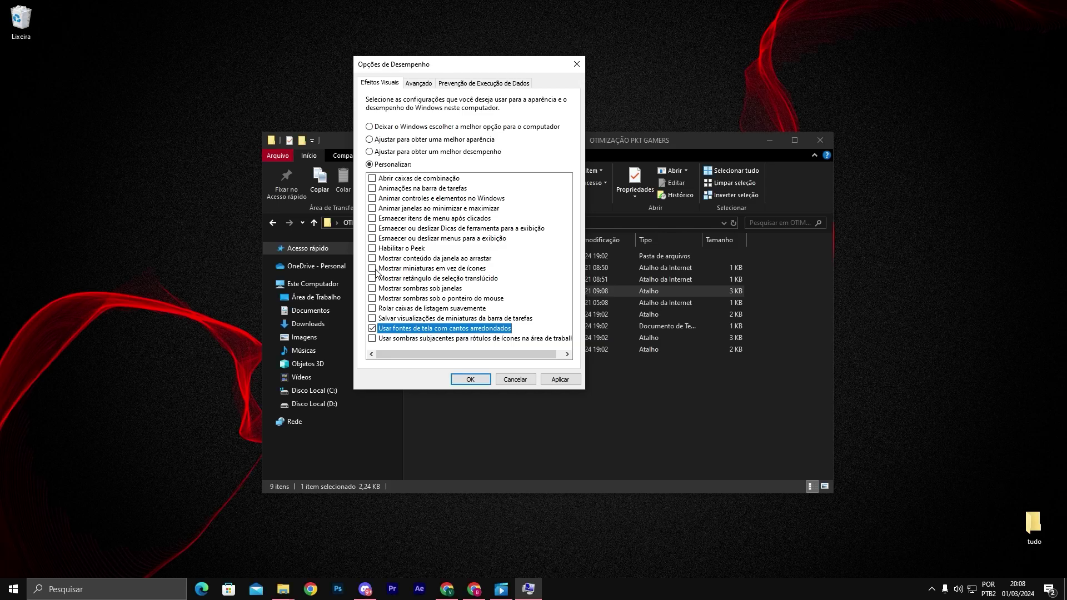
pyautogui.click(376, 270)
pyautogui.moveTo(107, 32); pyautogui.dragTo(122, 60)
pyautogui.moveTo(333, 142); pyautogui.dragTo(216, 156)
pyautogui.click(651, 154)
pyautogui.click(561, 377)
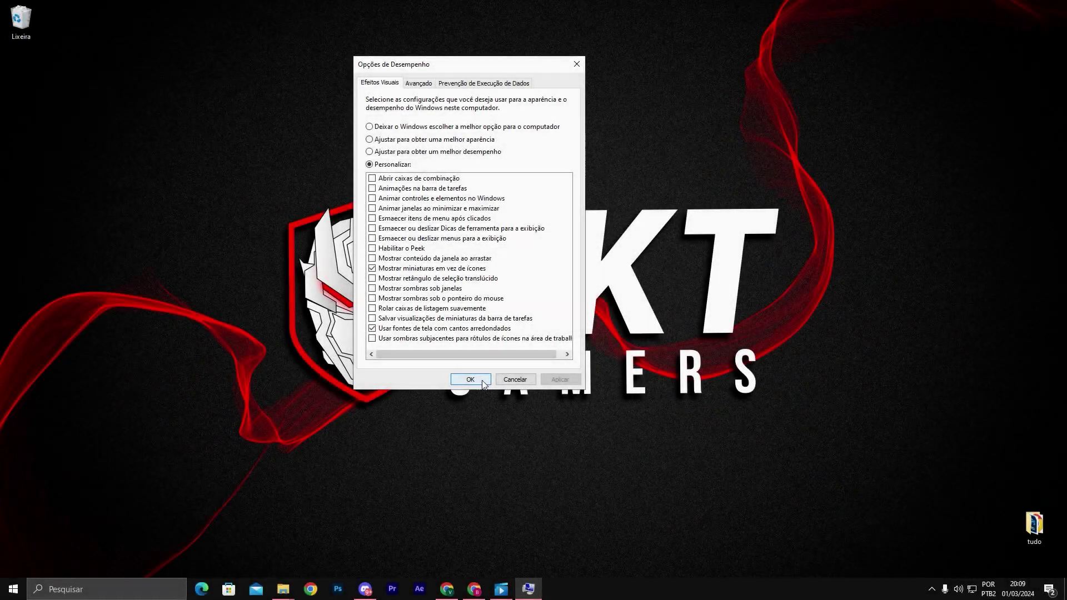
pyautogui.click(470, 379)
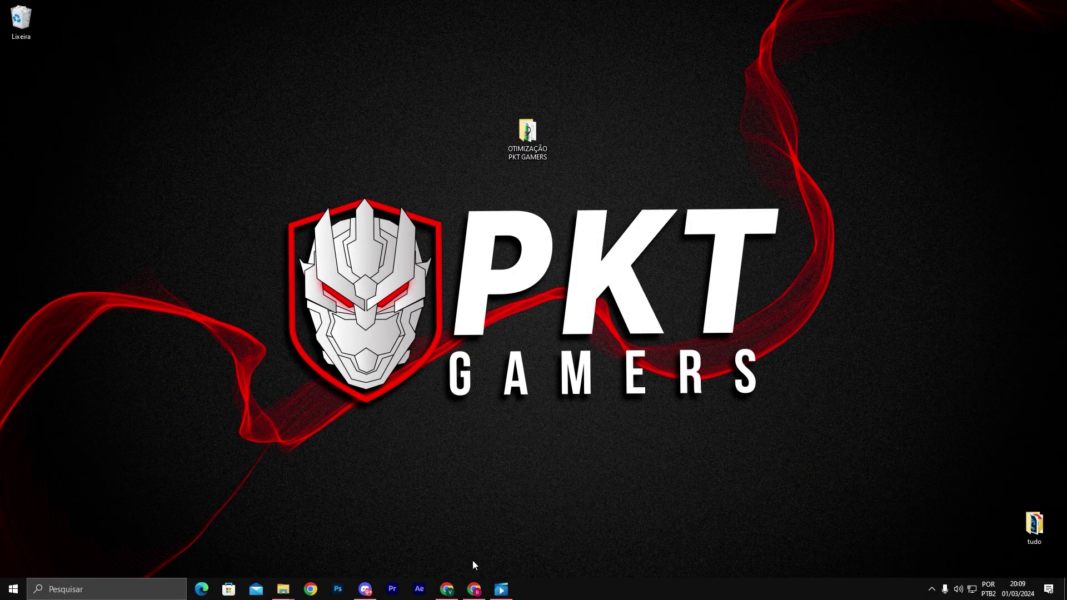
# Bring back the OTIMIZAÇÃO PKT GAMERS folder window and reposition it on the desktop
pyautogui.moveTo(268, 122); pyautogui.dragTo(435, 382)
pyautogui.moveTo(283, 589)
pyautogui.click(333, 531)
pyautogui.moveTo(463, 165); pyautogui.dragTo(566, 161)
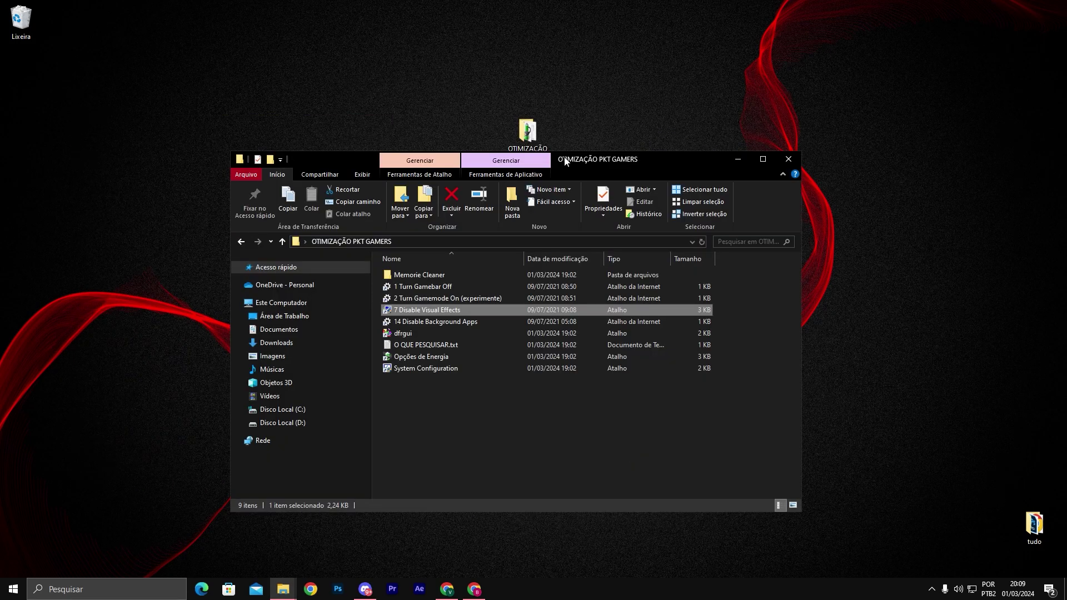
# Open the Disable Background Apps shortcut, switch background app execution on and back off, and close the settings
pyautogui.doubleClick(407, 323)
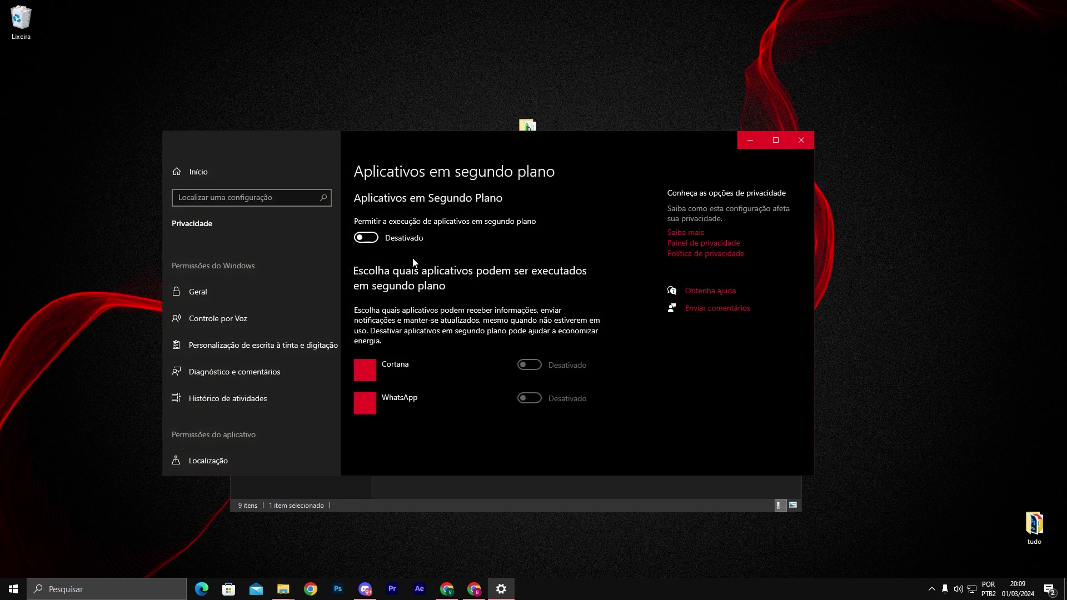
pyautogui.moveTo(477, 145); pyautogui.dragTo(488, 125)
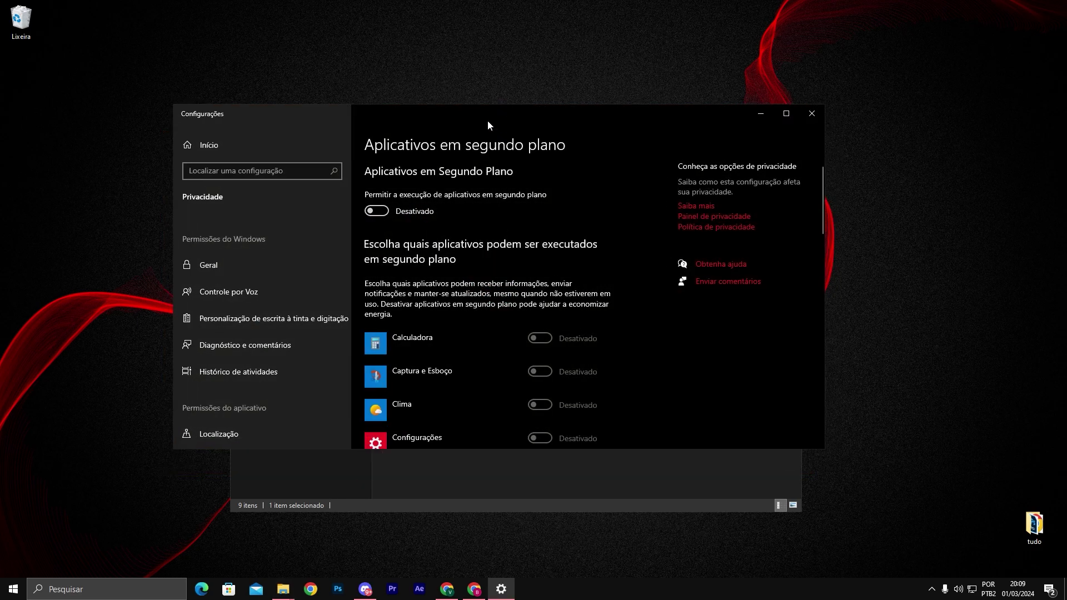
pyautogui.click(379, 211)
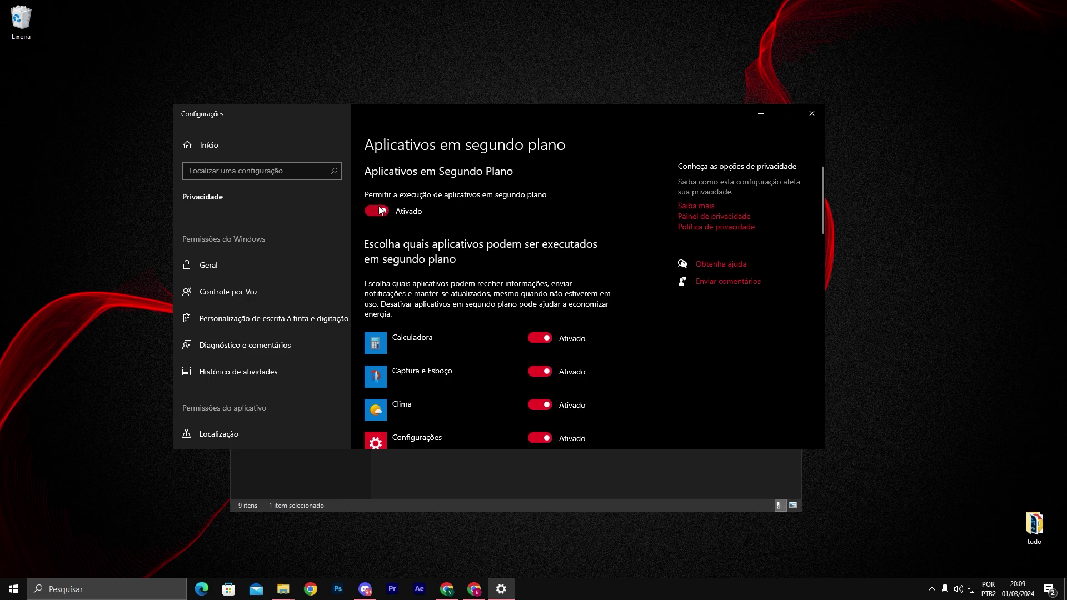
pyautogui.click(388, 210)
pyautogui.scroll(-2, 442, 320)
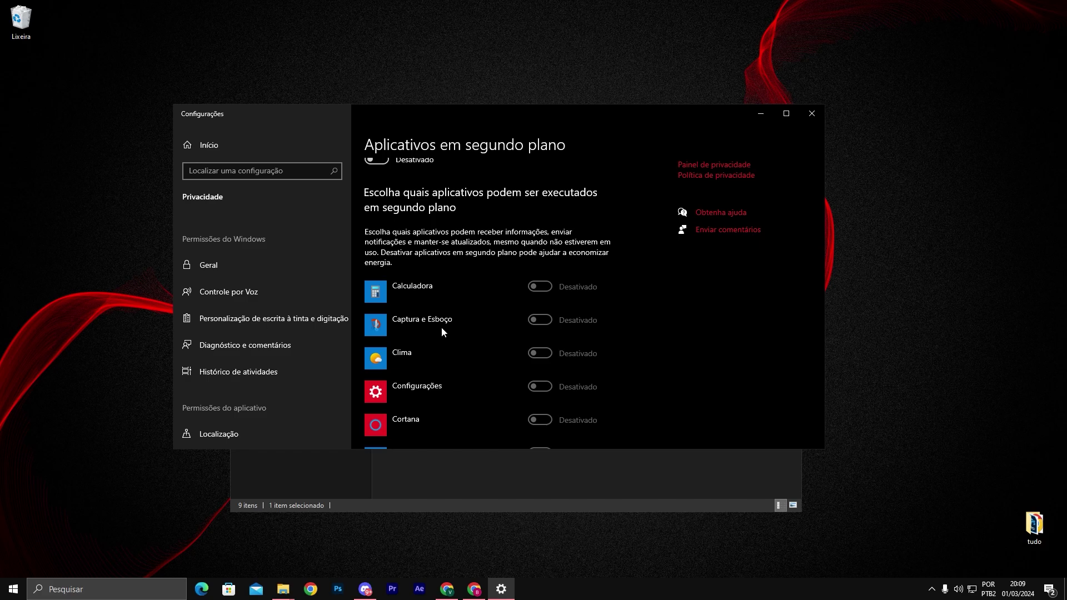
pyautogui.click(810, 113)
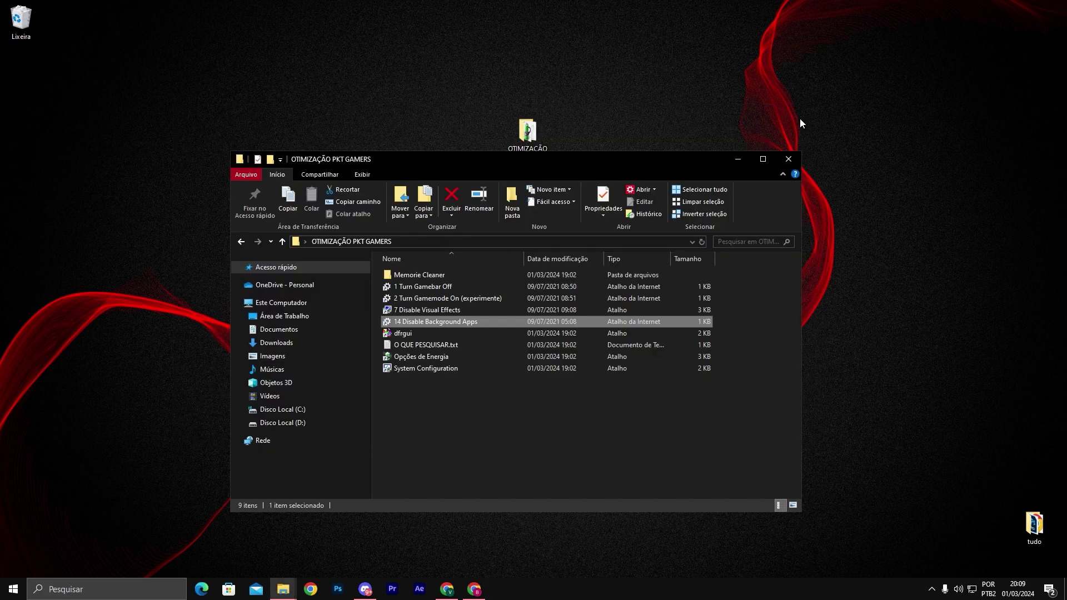
# Look up ELEMENTOS GRAFICOS in O QUE PESQUISAR.txt and open Configurações de elementos gráficos through the Windows search
pyautogui.doubleClick(418, 345)
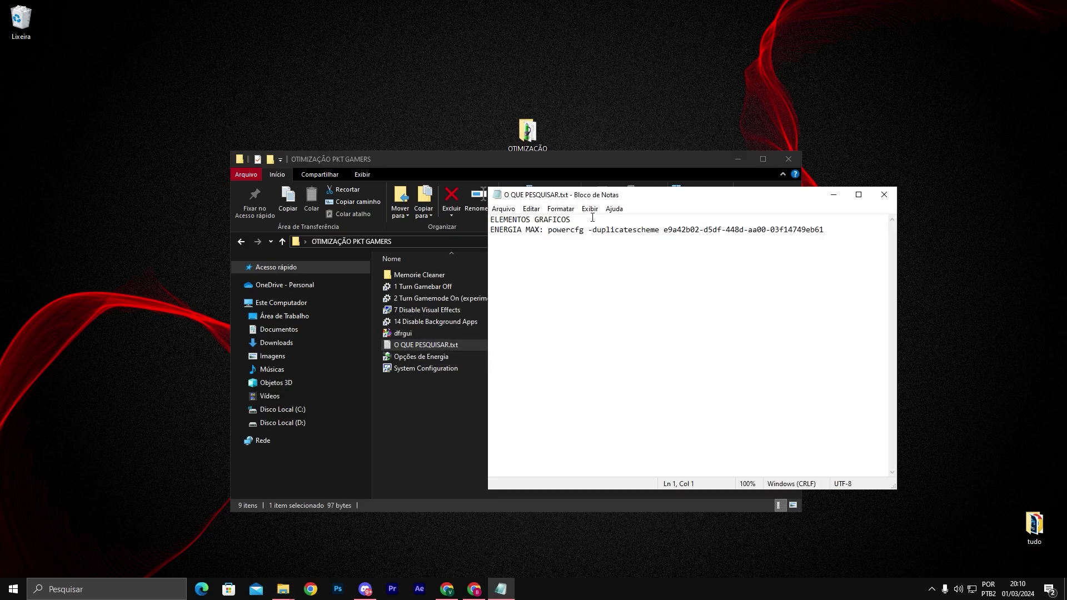
pyautogui.moveTo(579, 218); pyautogui.dragTo(484, 220)
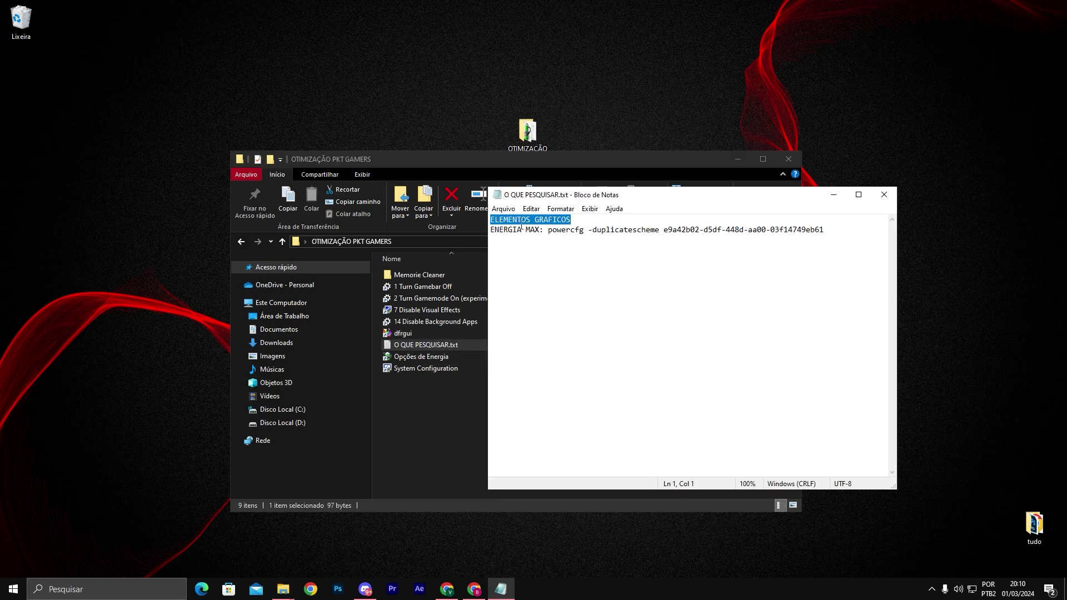
pyautogui.click(92, 587)
pyautogui.write('ele')
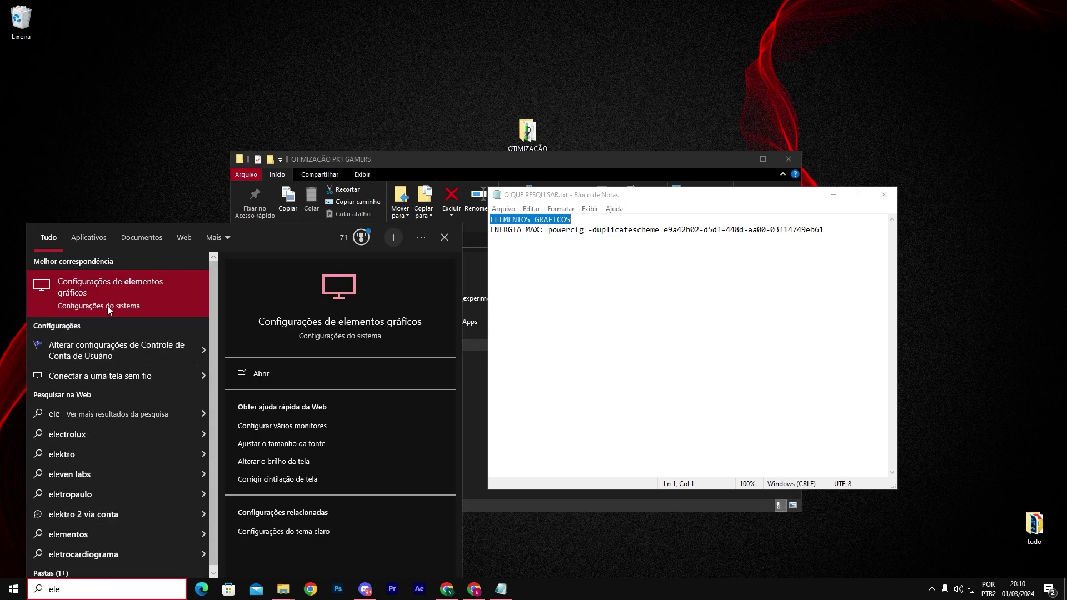
pyautogui.click(104, 308)
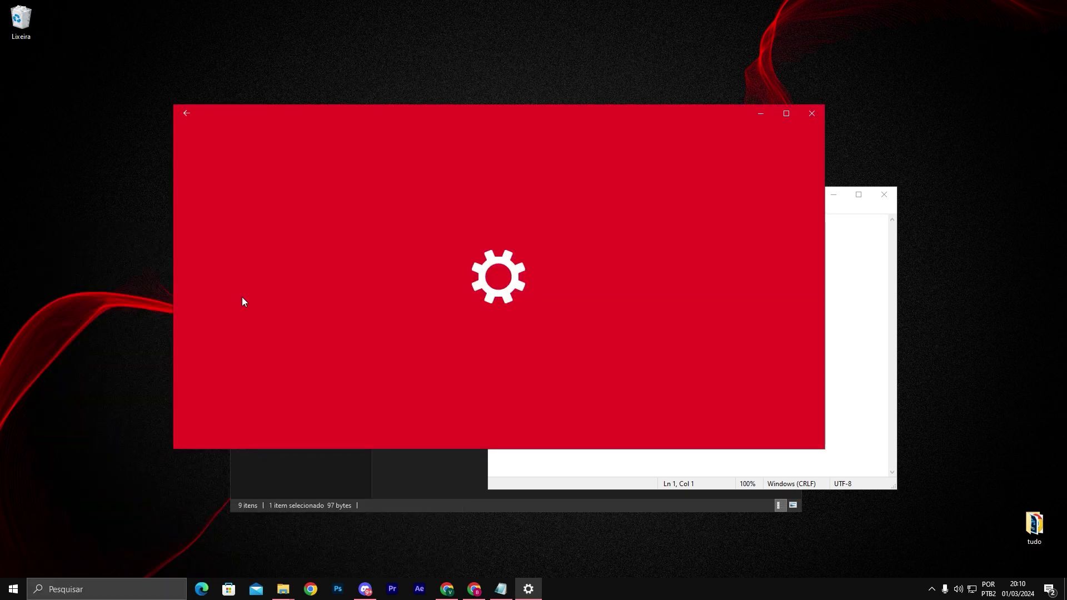
# Try to add VALORANT-Win64-Shipping.exe to the graphics performance preference list
pyautogui.click(219, 375)
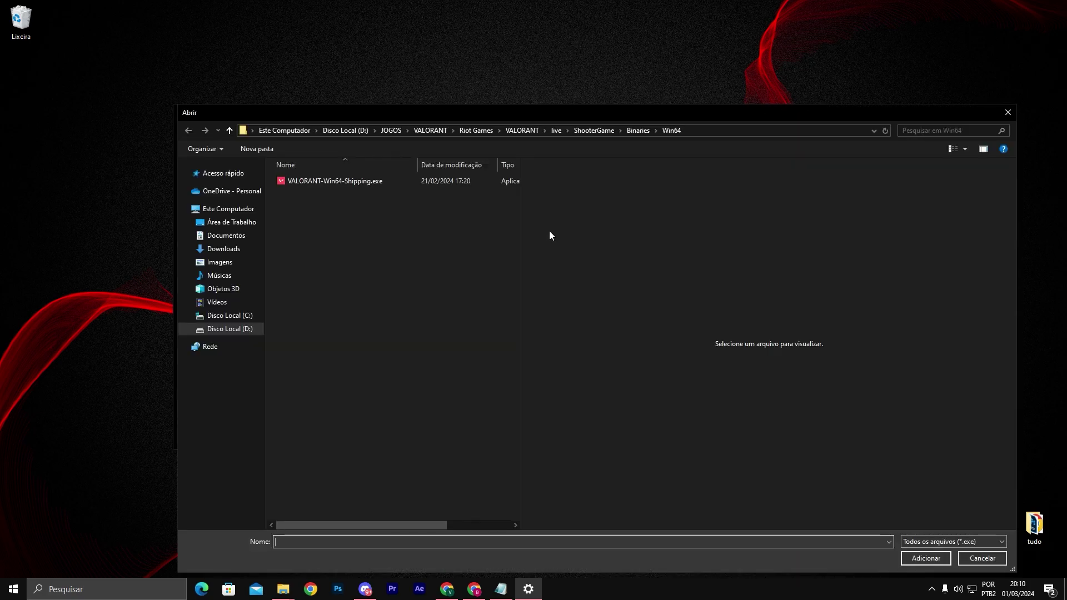
pyautogui.click(329, 178)
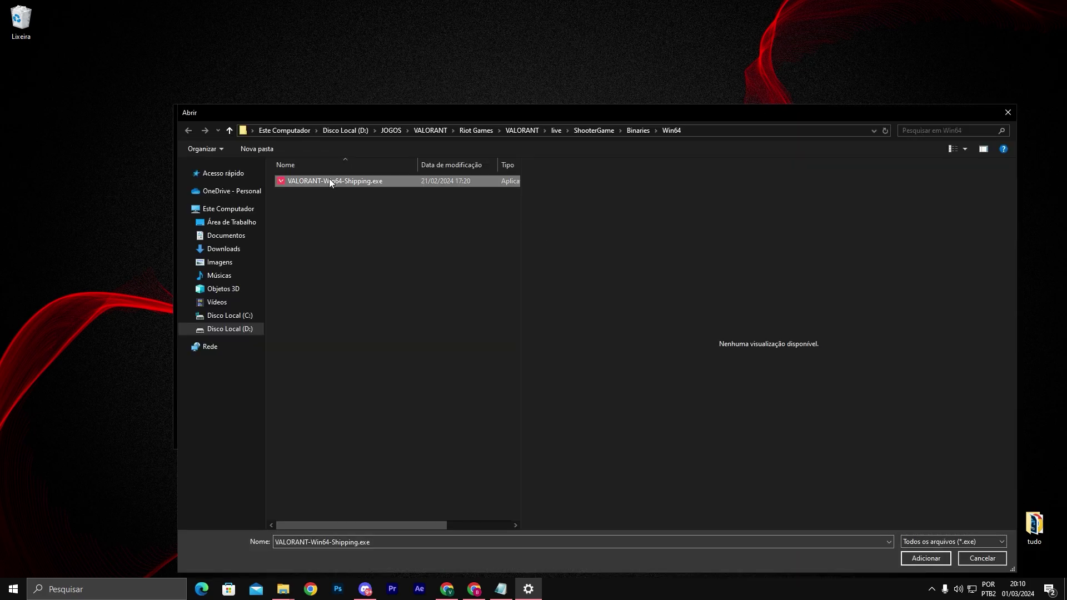
pyautogui.doubleClick(329, 181)
pyautogui.moveTo(351, 115); pyautogui.dragTo(402, 89)
pyautogui.scroll(-1, 427, 321)
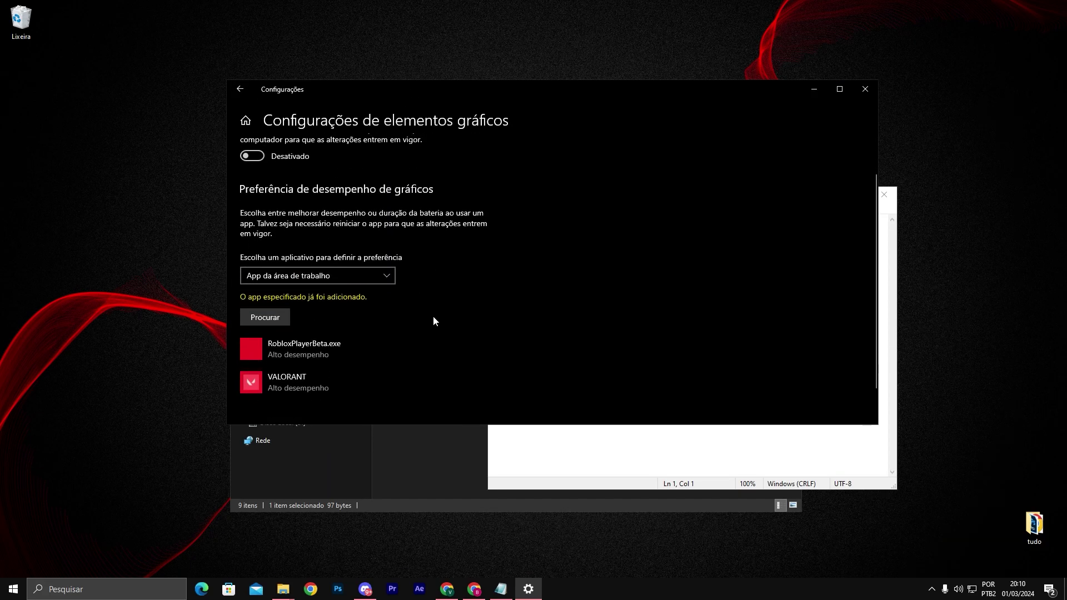
pyautogui.scroll(-1, 427, 321)
# Set VALORANT's graphics preference to Permitir que o Windows decida and save it
pyautogui.click(316, 345)
pyautogui.click(392, 415)
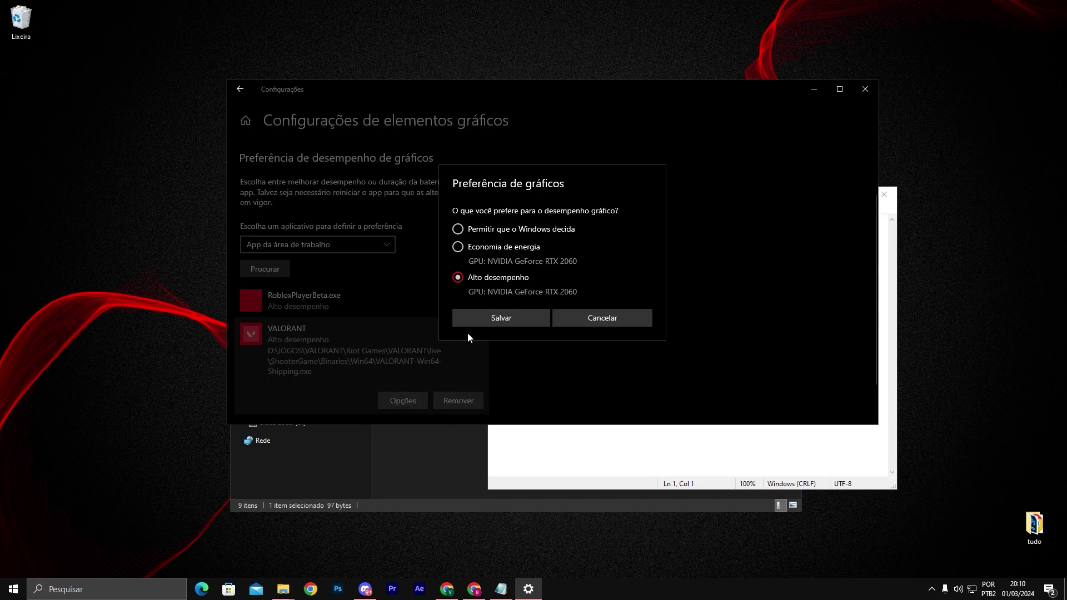
pyautogui.click(458, 229)
pyautogui.click(507, 316)
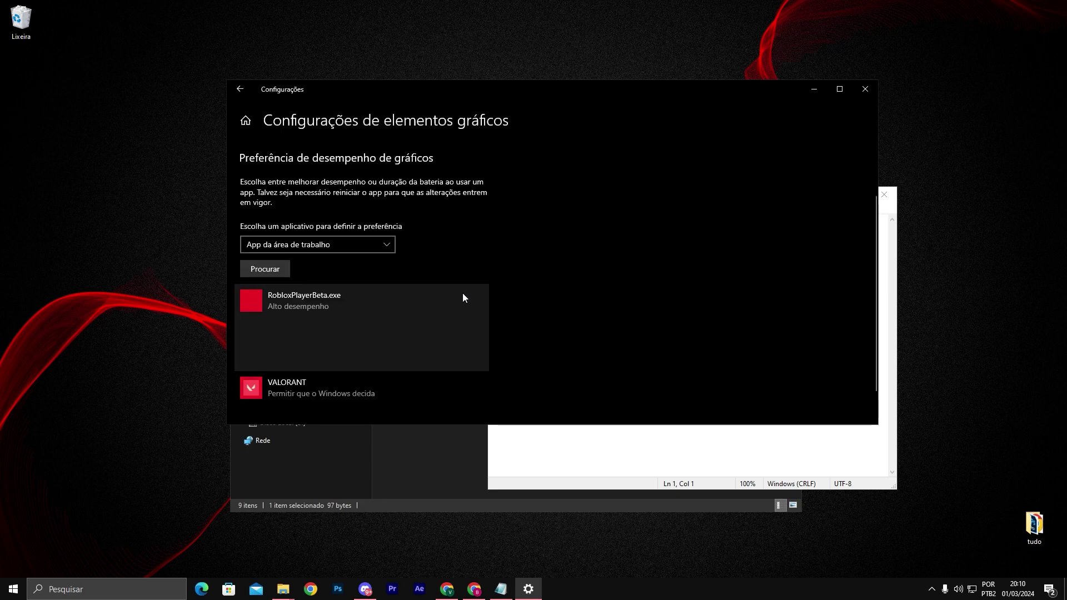
# Try the Alto desempenho graphics preference for VALORANT, cancel the dialog and close the graphics settings
pyautogui.scroll(-1, 350, 350)
pyautogui.click(361, 349)
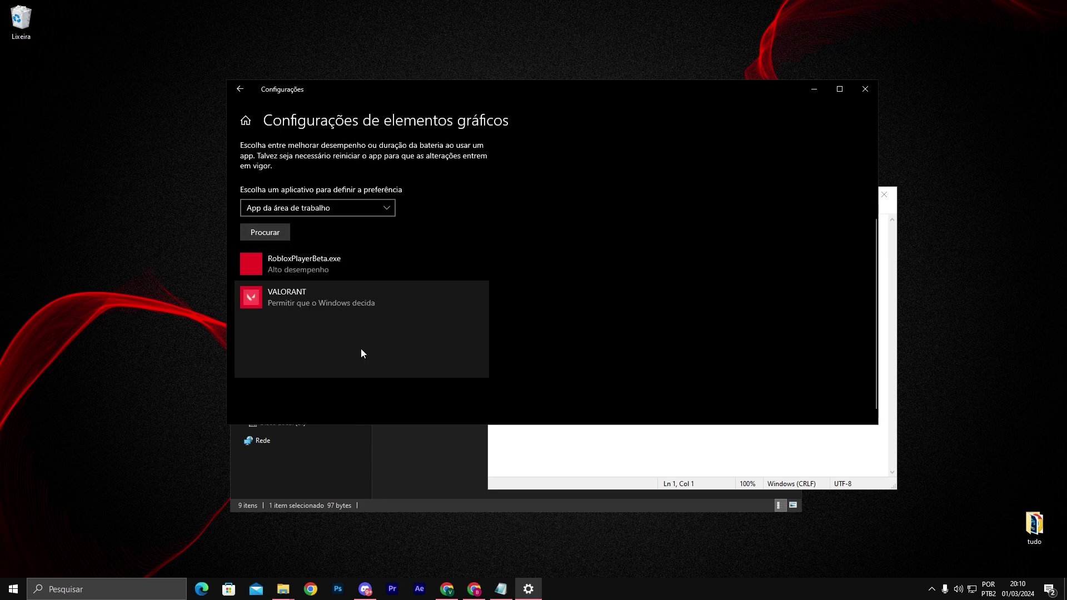
pyautogui.click(392, 364)
pyautogui.click(471, 279)
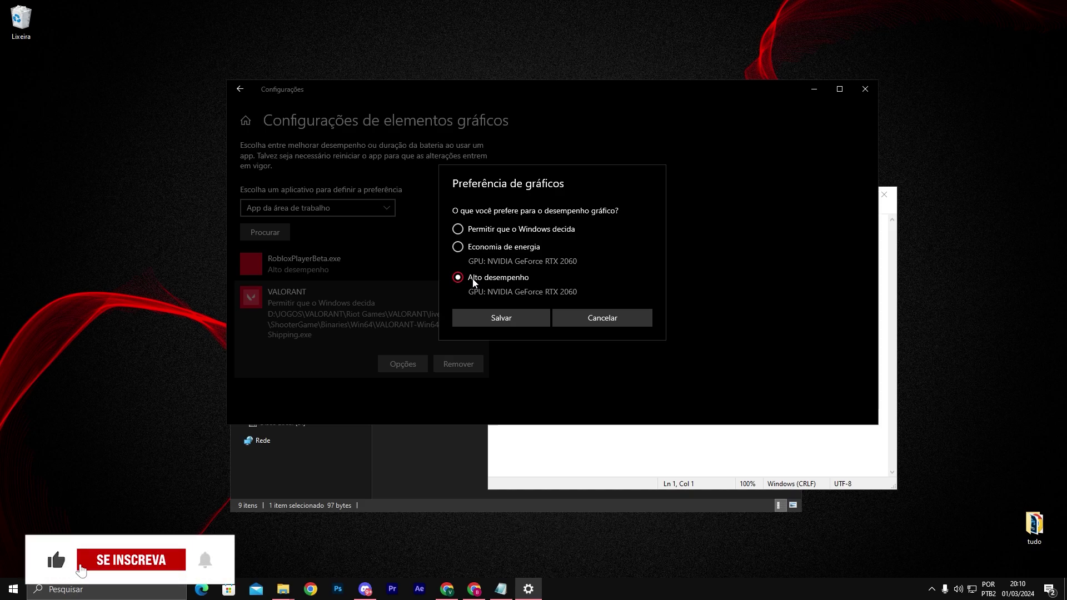
pyautogui.click(573, 320)
pyautogui.scroll(3, 575, 323)
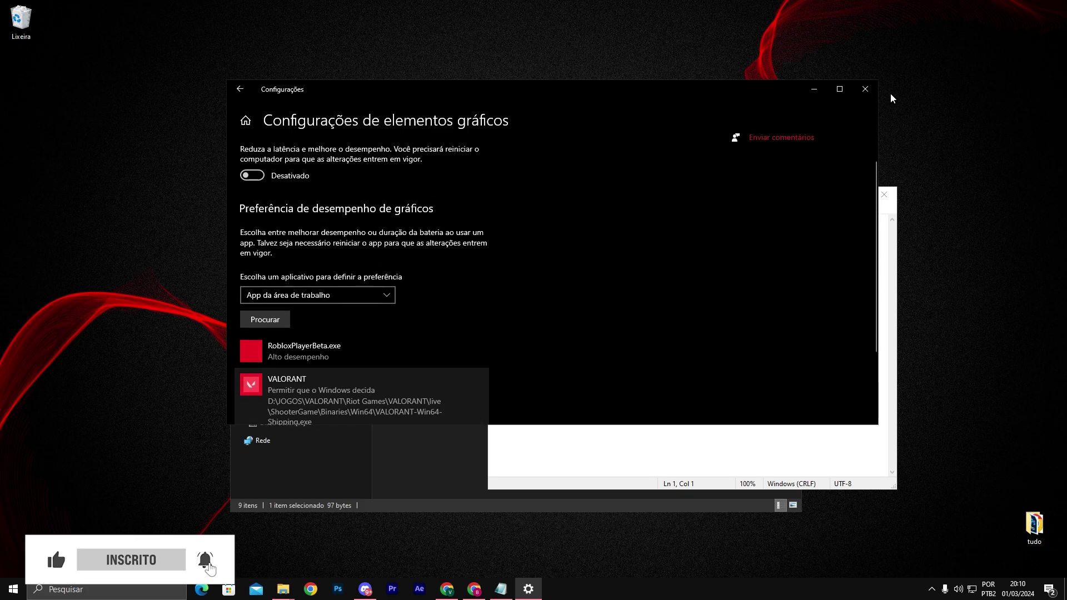
pyautogui.click(866, 89)
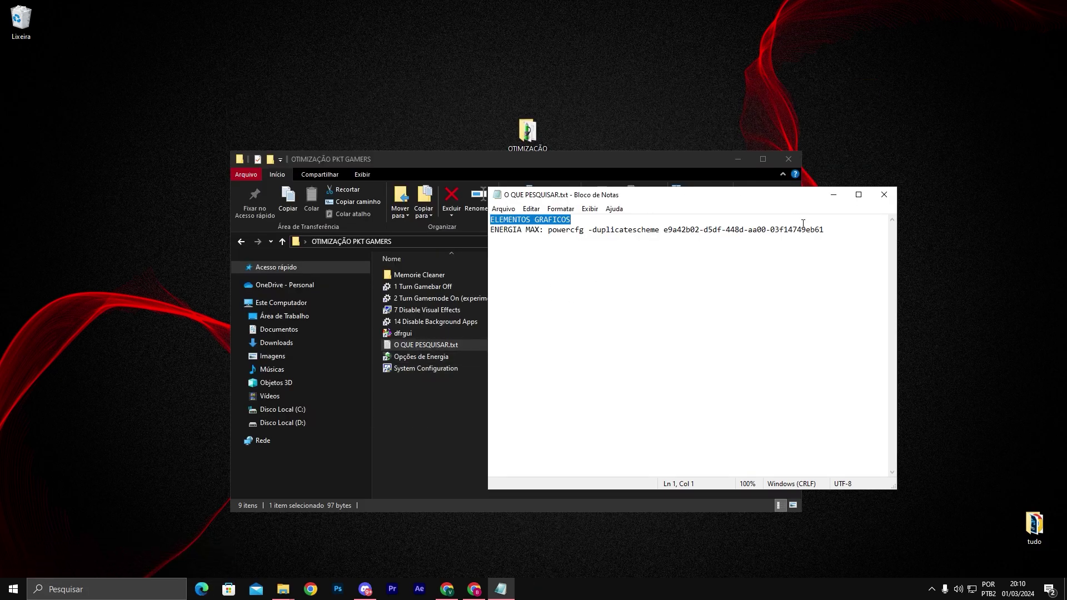
# Copy the powercfg -duplicatescheme command from the ENERGIA MAX line of the notes
pyautogui.click(830, 233)
pyautogui.click(592, 241)
pyautogui.keyDown('shift'); pyautogui.click(549, 233); pyautogui.keyUp('shift')
pyautogui.hotkey('ctrl', 'c')
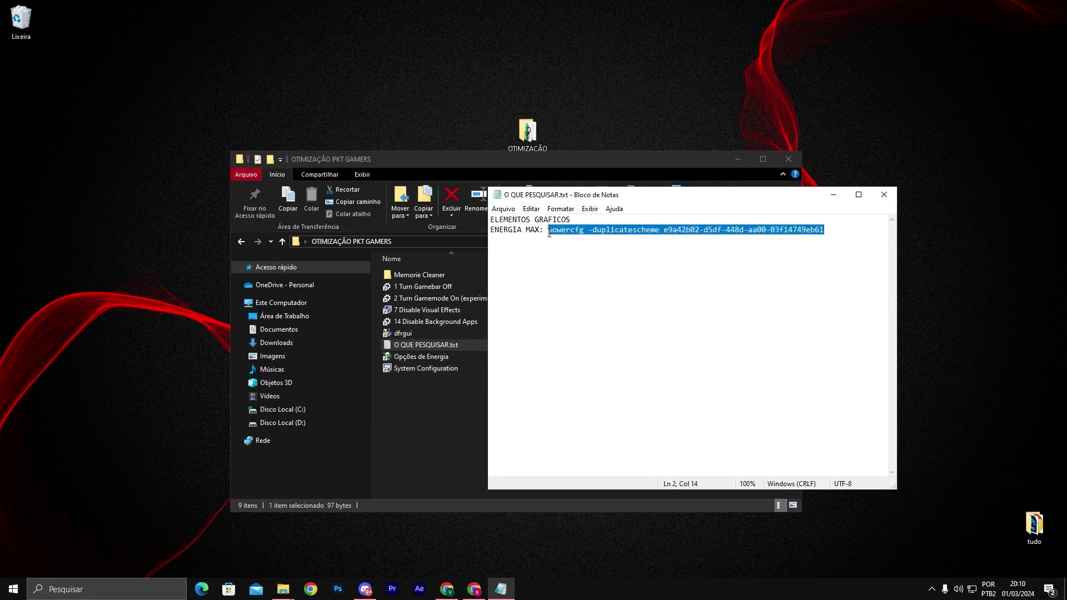
# Run the copied powercfg -duplicatescheme e9a42b02-d5df-448d-aa00-03f14749eb61 command in a Command Prompt (cmd) and close it
pyautogui.press('super+r')
pyautogui.write('cmd')
pyautogui.press('Return')
pyautogui.hotkey('ctrl', 'v')
pyautogui.press('Return')
pyautogui.click(563, 37)
# Activate the first Desempenho Máximo power plan in Opções de Energia and close the window
pyautogui.doubleClick(397, 357)
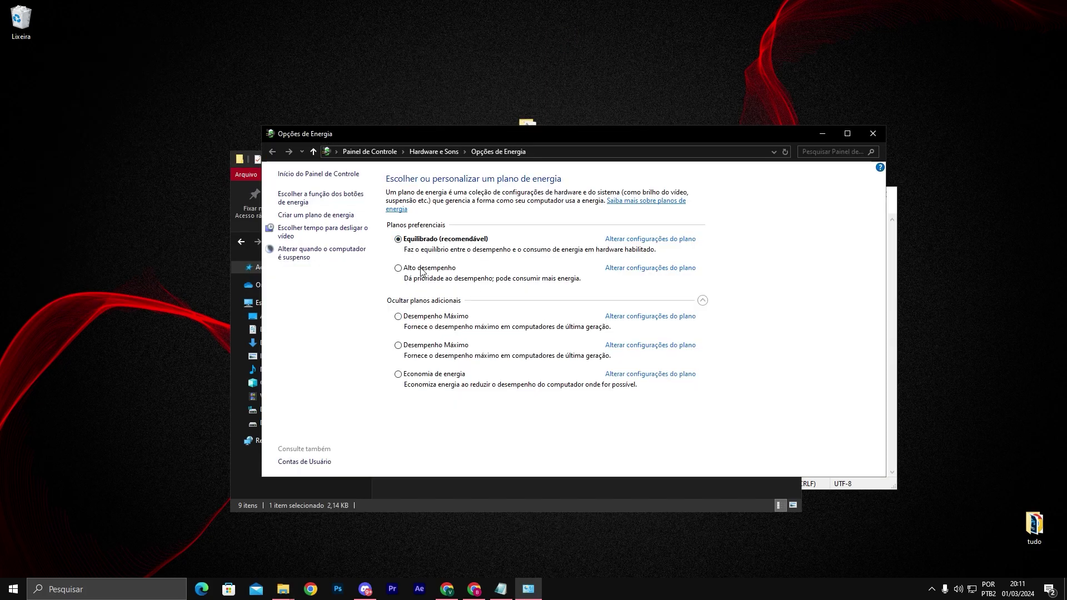
pyautogui.click(420, 319)
pyautogui.click(872, 133)
# Set the number of processors to 12 in the advanced boot options of System Configuration, apply it and close the window
pyautogui.click(487, 397)
pyautogui.click(421, 371)
pyautogui.doubleClick(439, 358)
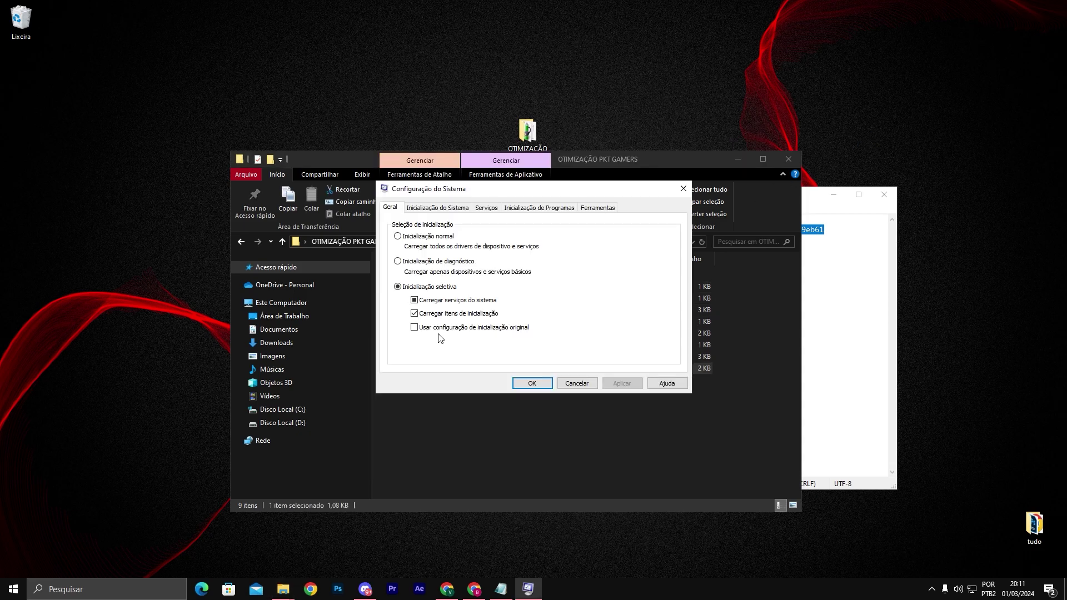
pyautogui.click(435, 211)
pyautogui.click(426, 291)
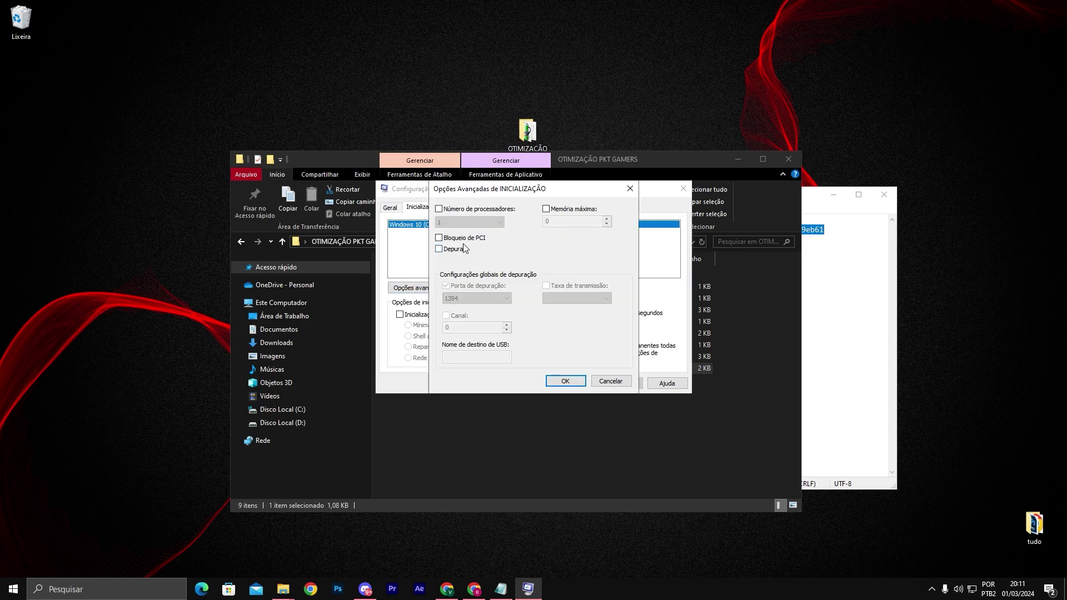
pyautogui.click(439, 209)
pyautogui.click(469, 221)
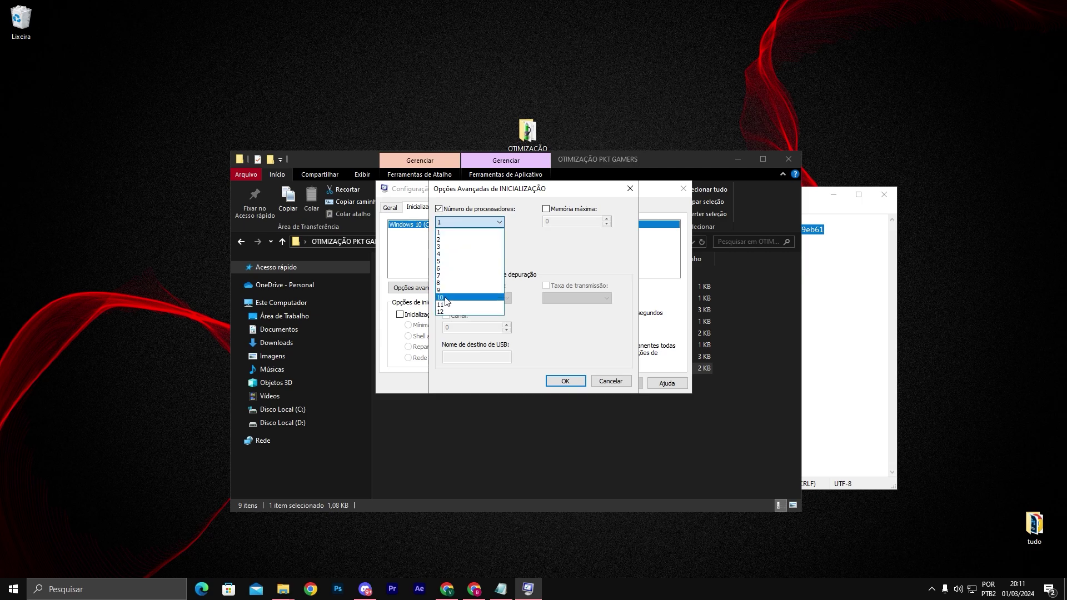
pyautogui.click(446, 314)
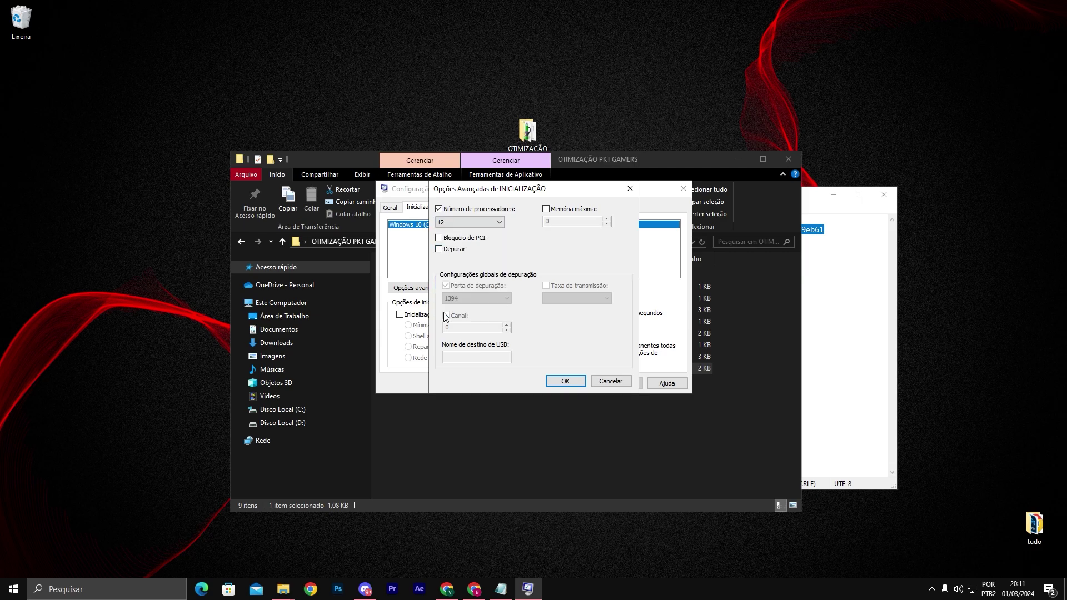
pyautogui.click(564, 381)
pyautogui.click(621, 383)
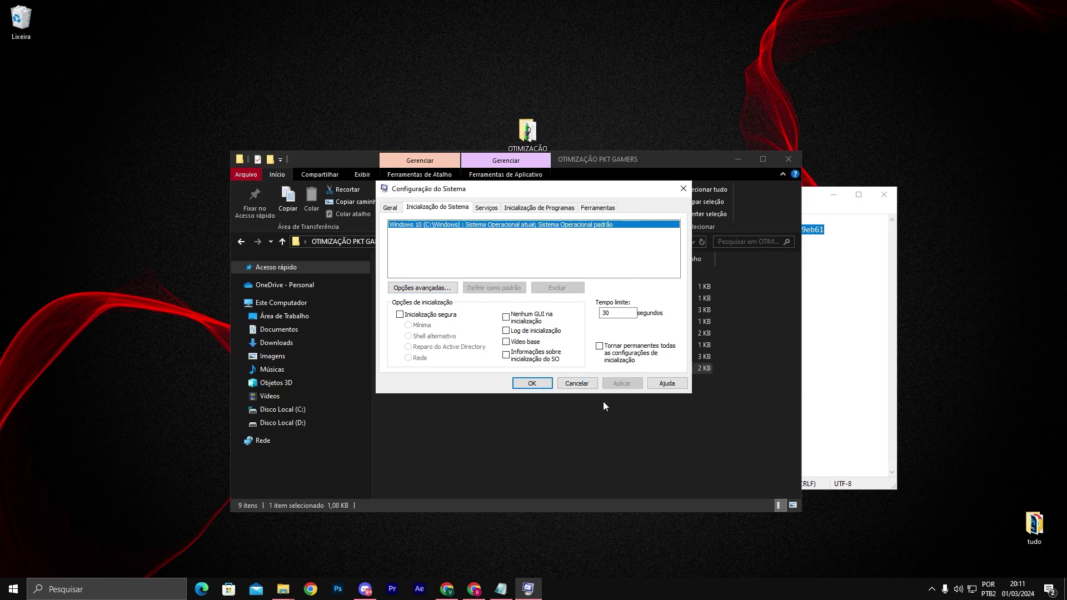
pyautogui.click(537, 385)
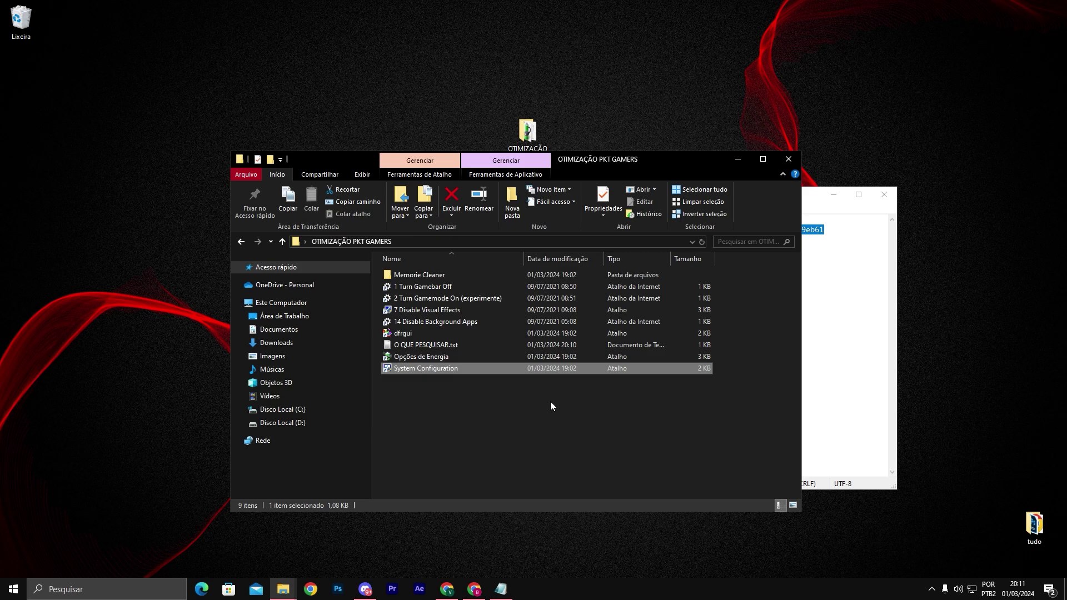
# Start optimizing both drives (C:) and (D:) in Otimizar Unidades, opened from the dfrgui shortcut
pyautogui.click(446, 336)
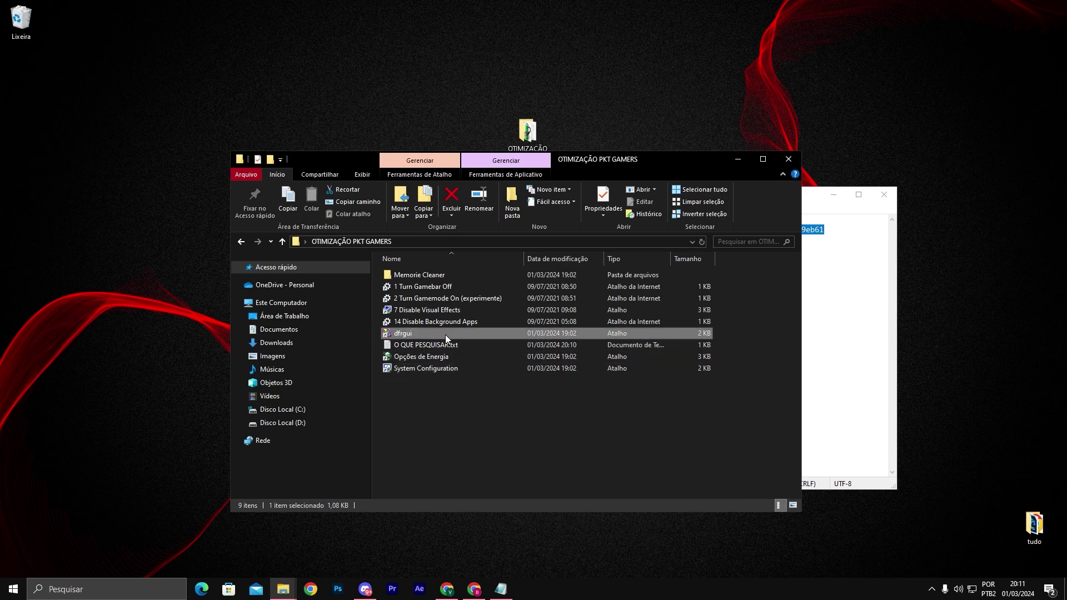
pyautogui.doubleClick(445, 335)
pyautogui.moveTo(414, 292); pyautogui.dragTo(439, 253)
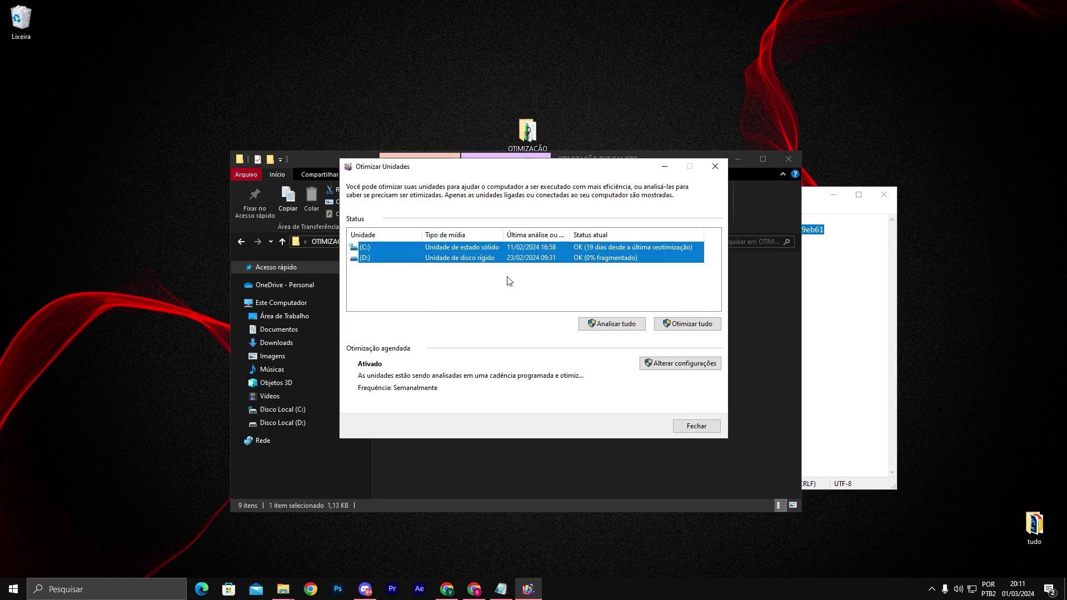
pyautogui.click(679, 326)
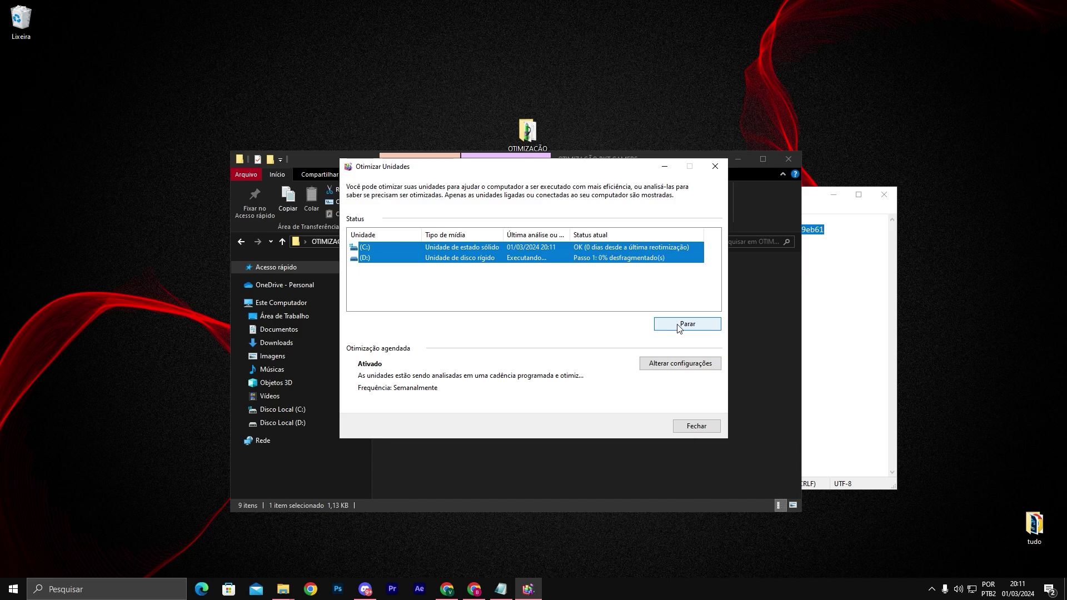
pyautogui.click(732, 305)
pyautogui.click(742, 243)
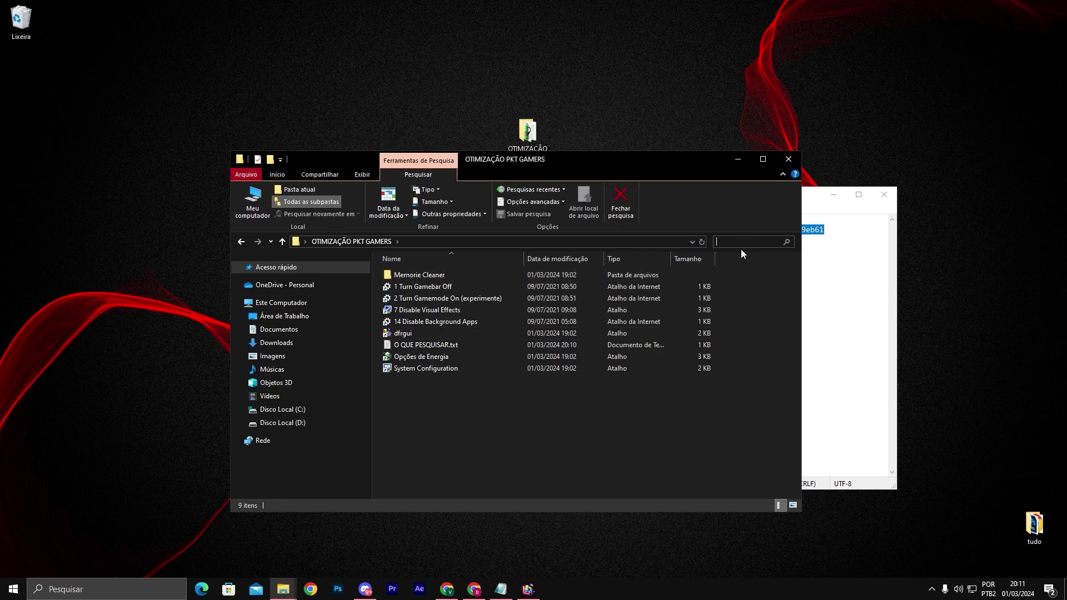
pyautogui.click(538, 592)
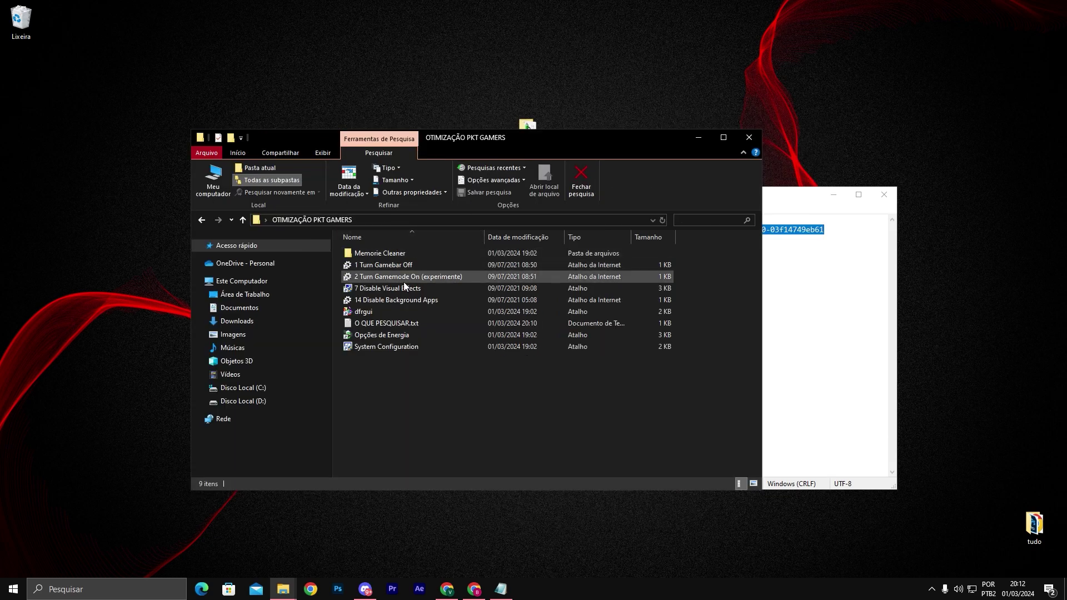
# Open the Windows temp folder by running temp from Executar, delete all its contents and close it
pyautogui.click(14, 588)
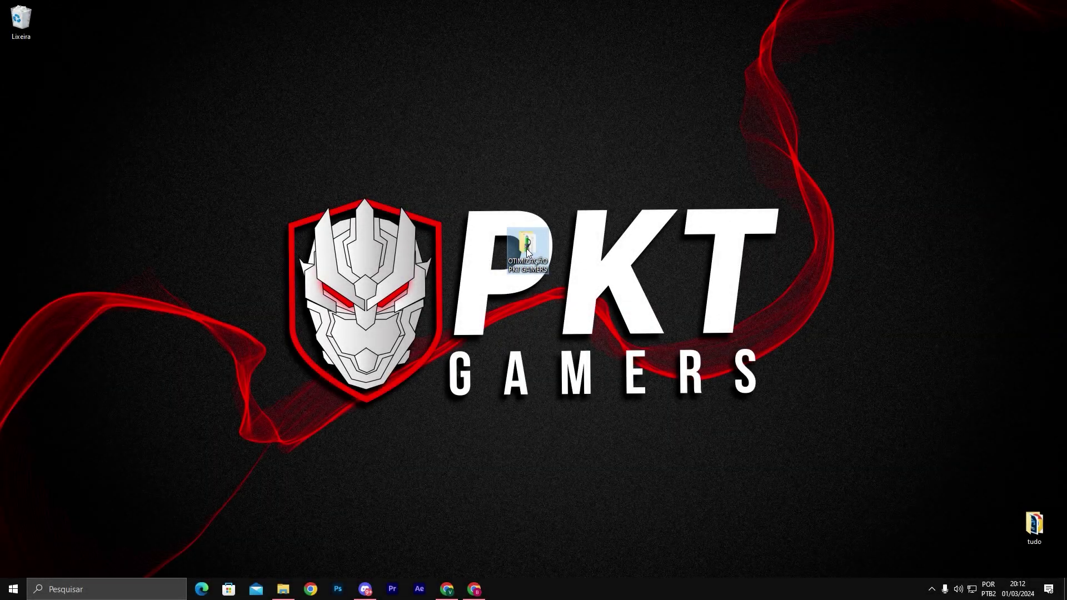
pyautogui.moveTo(527, 251); pyautogui.dragTo(479, 267)
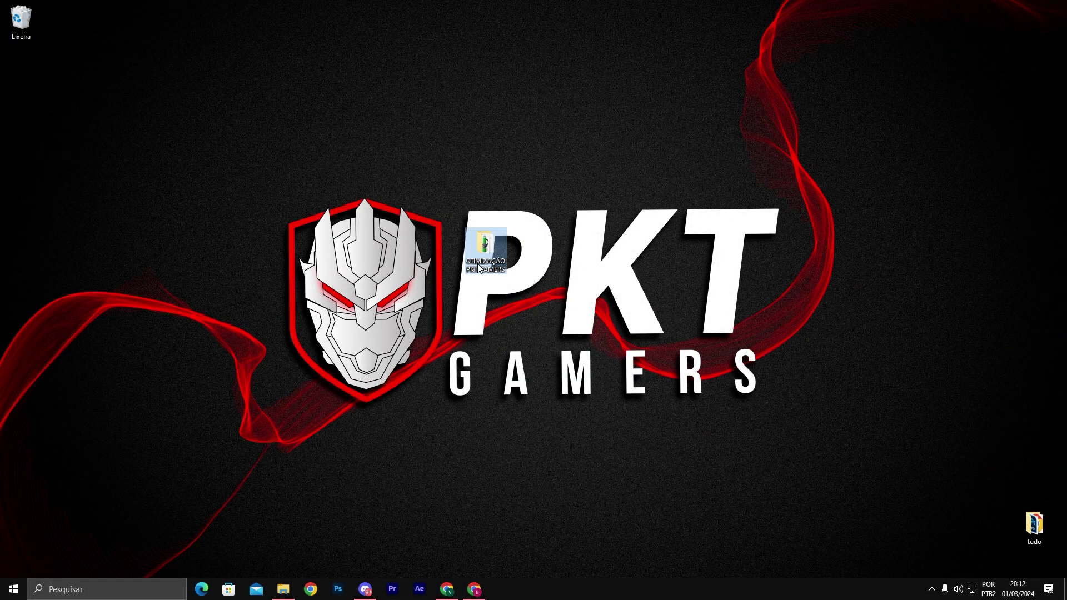
pyautogui.press('super+r')
pyautogui.write('temp')
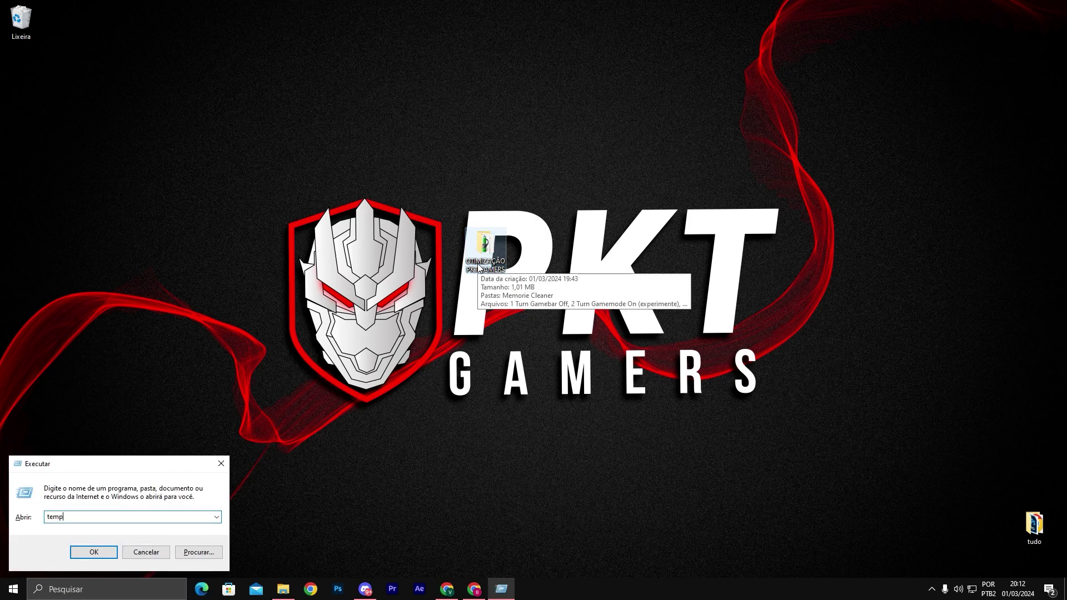
pyautogui.press('Return')
pyautogui.hotkey('ctrl', 'a')
pyautogui.press('Delete')
pyautogui.click(750, 137)
# Open the user account's temporary files folder by running %temp% from Executar
pyautogui.press('super+r')
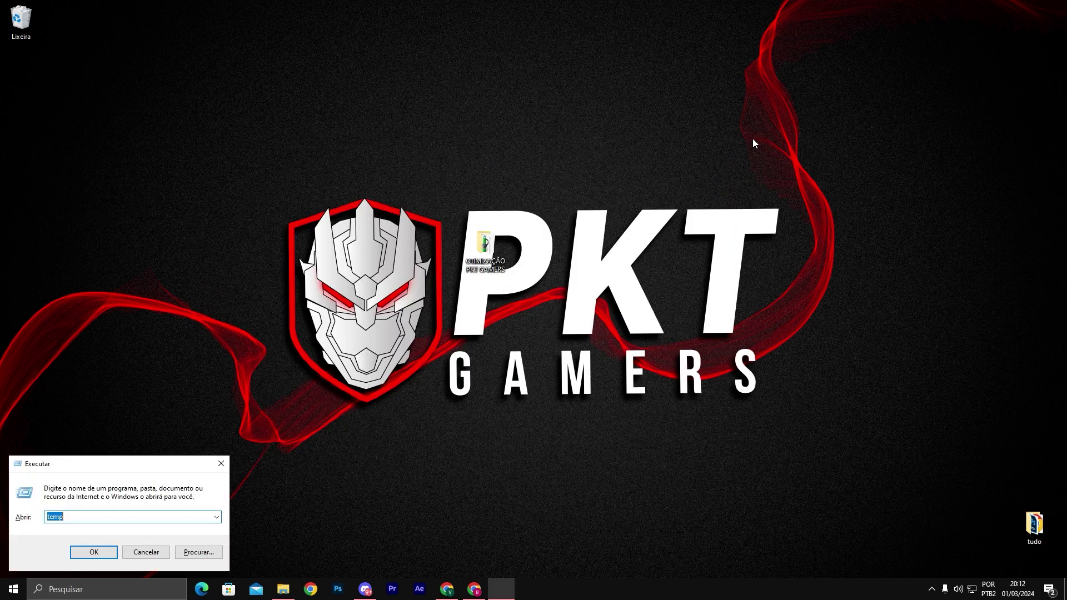
pyautogui.write('%te,')
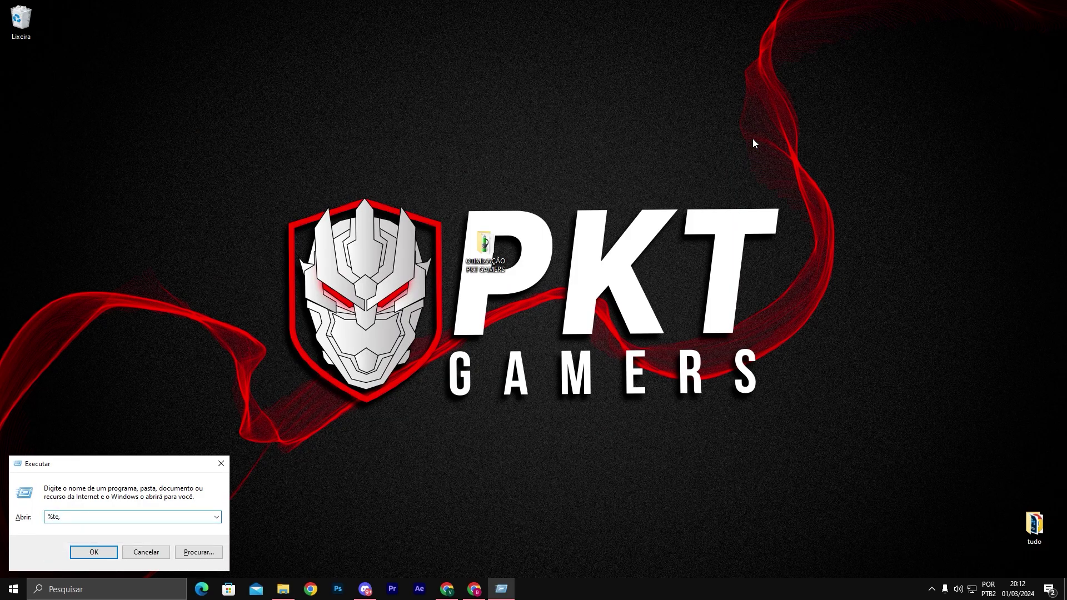
pyautogui.press('BackSpace')
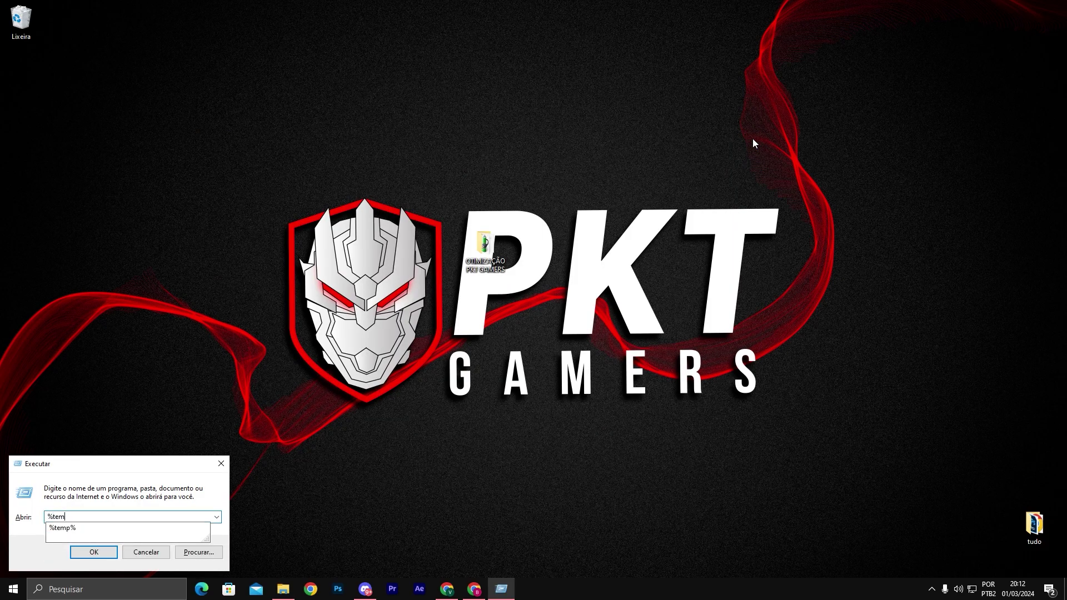
pyautogui.write('mp%')
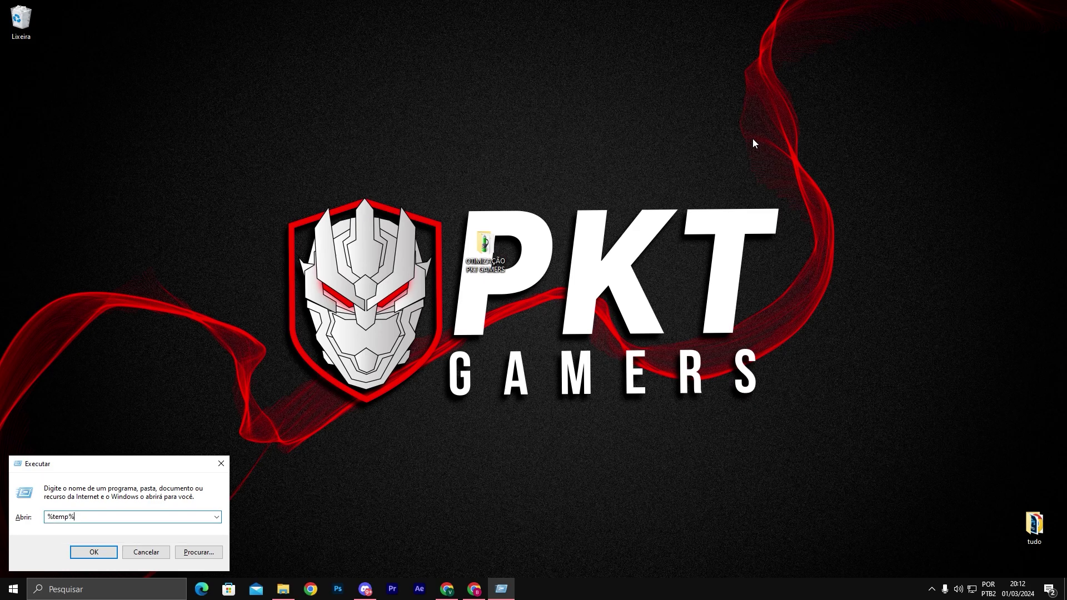
pyautogui.press('Return')
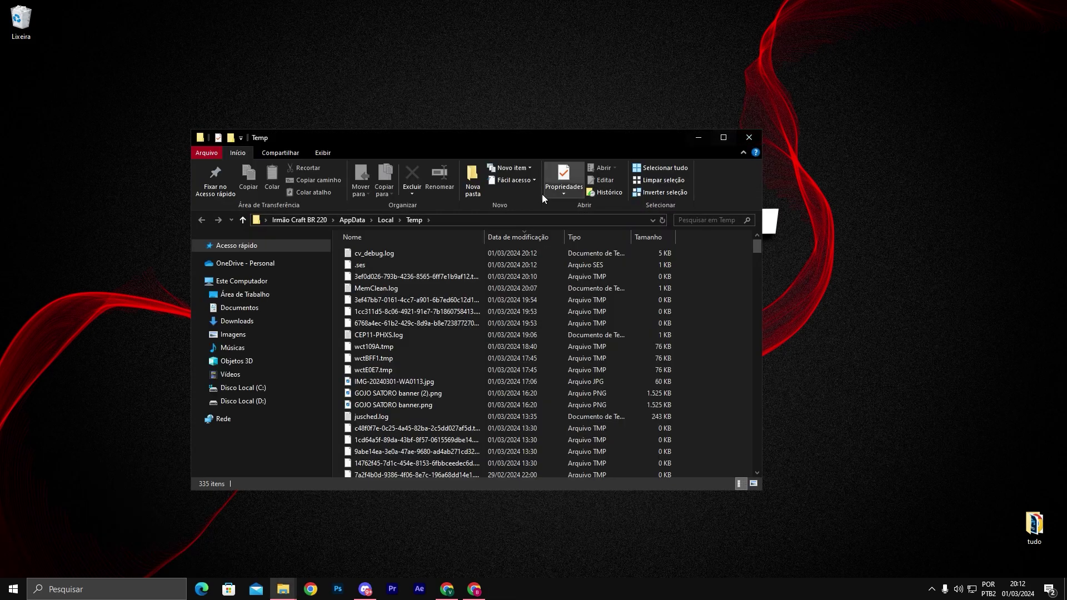
# Delete everything in the Temp folder, ignoring all items in use, and close the folder
pyautogui.scroll(-6, 528, 322)
pyautogui.hotkey('ctrl', 'a')
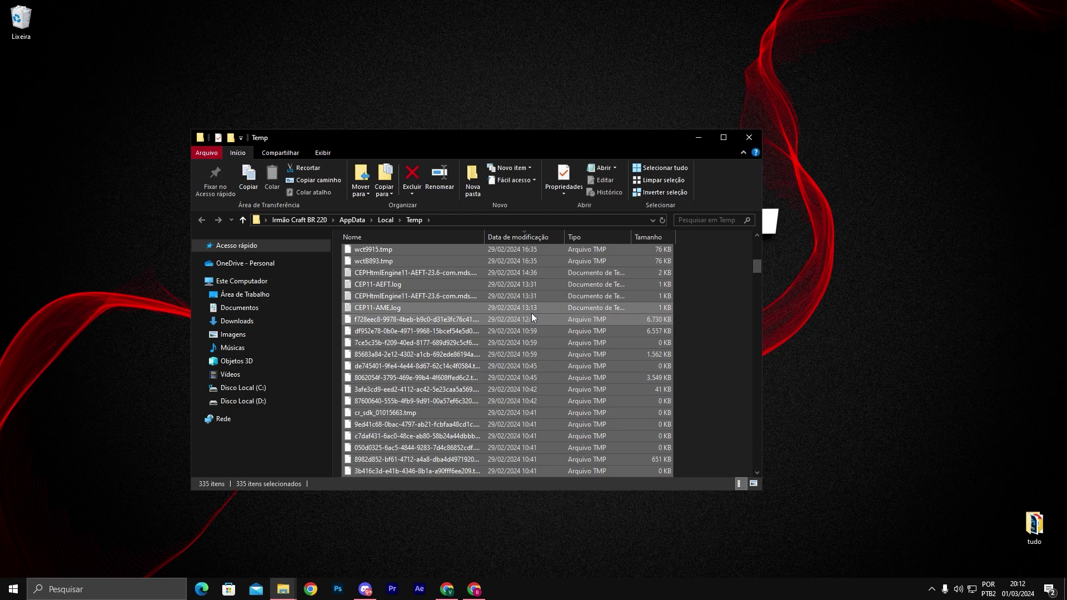
pyautogui.press('Delete')
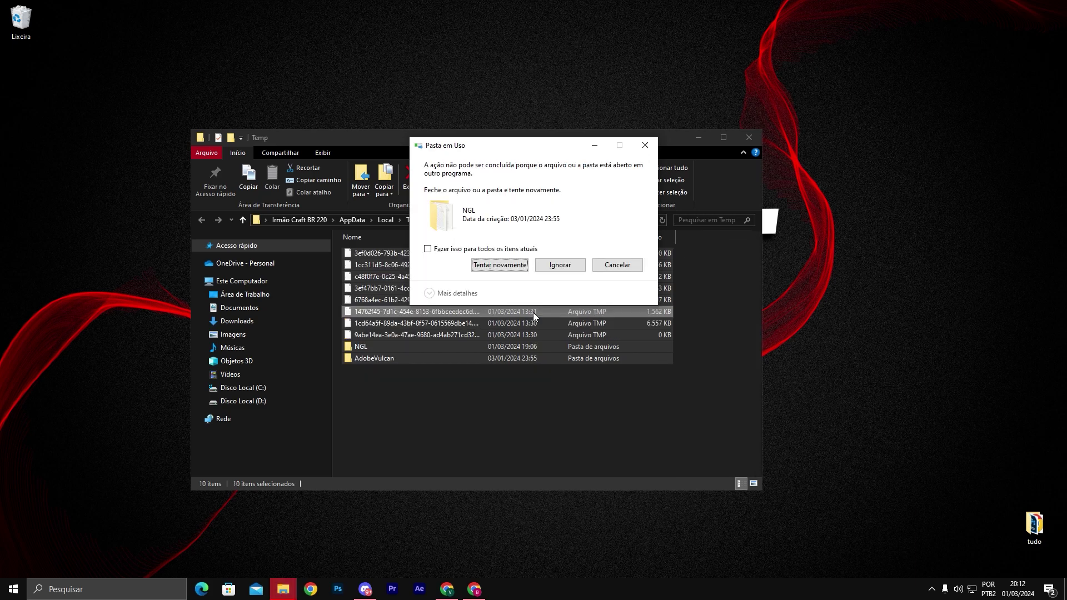
pyautogui.click(465, 250)
pyautogui.click(553, 265)
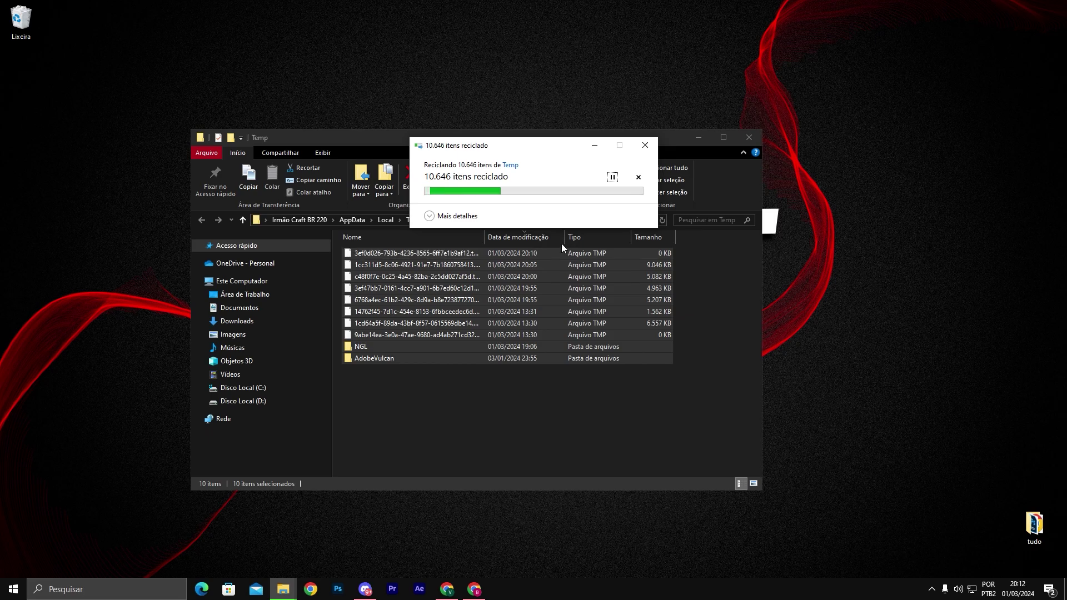
pyautogui.moveTo(506, 147); pyautogui.dragTo(464, 151)
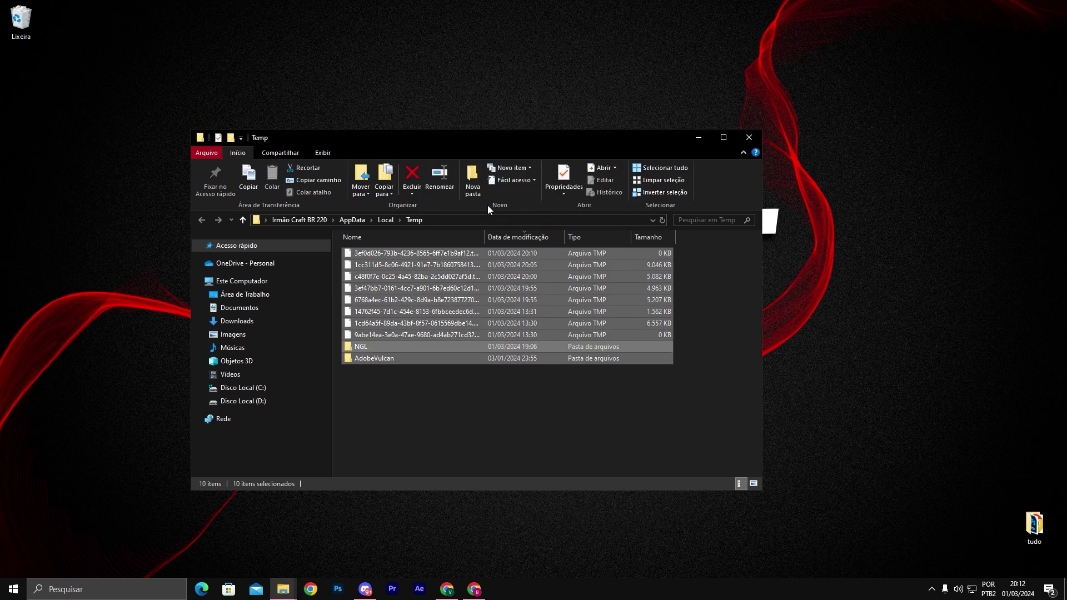
pyautogui.click(755, 139)
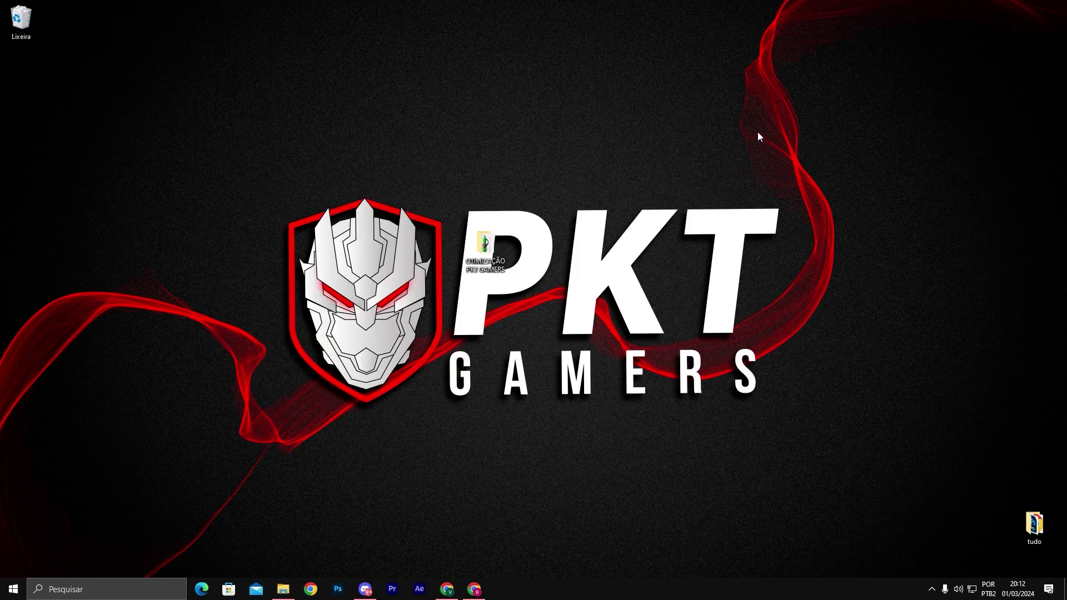
# Open the Lixeira and permanently delete all the items in it
pyautogui.doubleClick(17, 20)
pyautogui.hotkey('ctrl', 'a')
pyautogui.press('Delete')
pyautogui.click(582, 302)
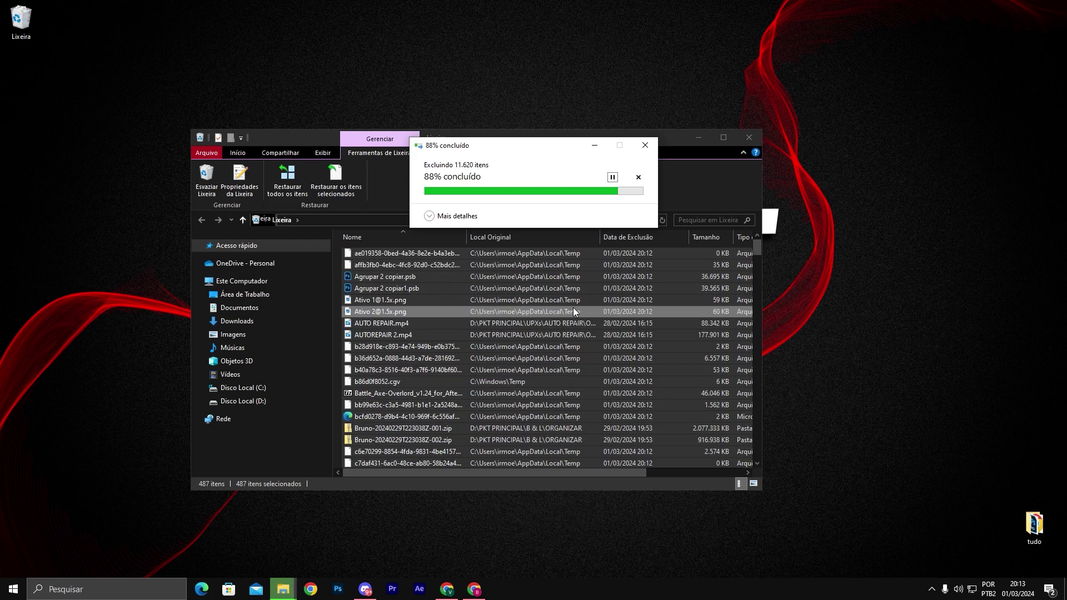
# Run prefetch from Executar, delete the files in the Prefetch folder and close the Lixeira window
pyautogui.press('super+r')
pyautogui.write('pr')
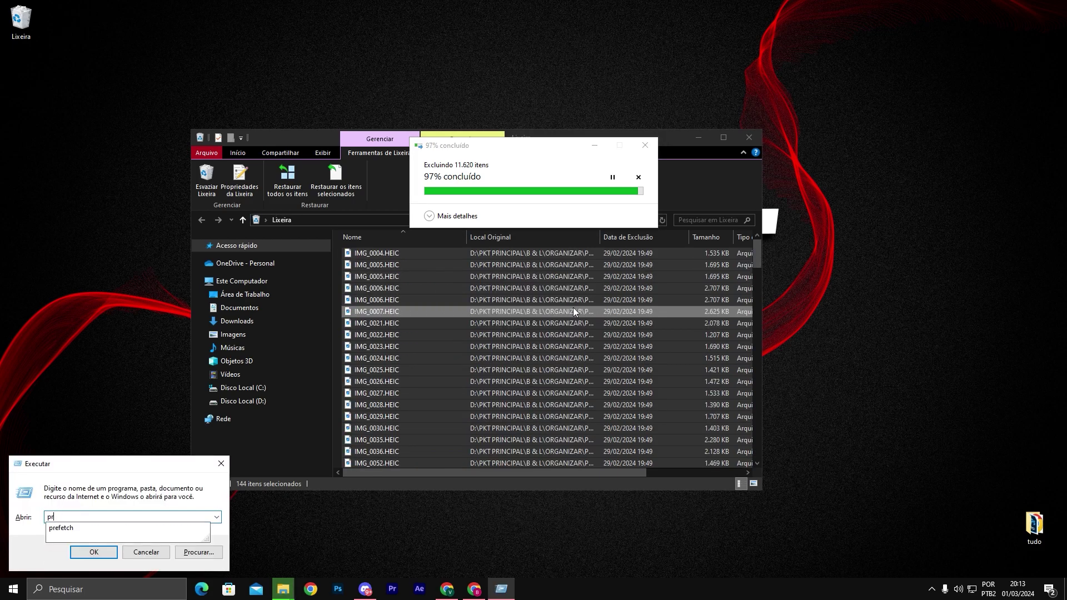
pyautogui.write('efetch')
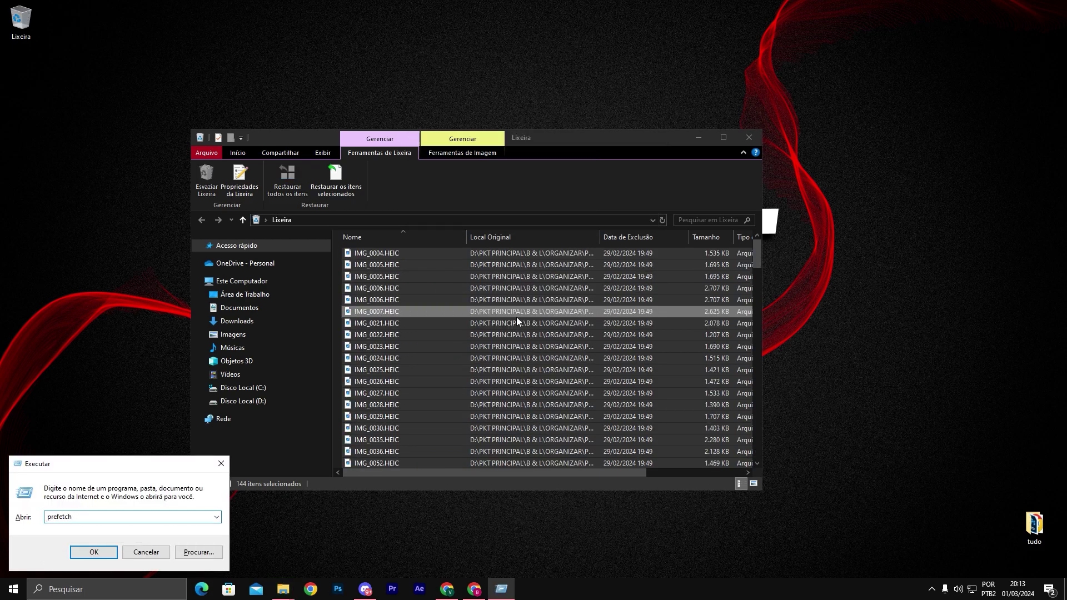
pyautogui.click(92, 552)
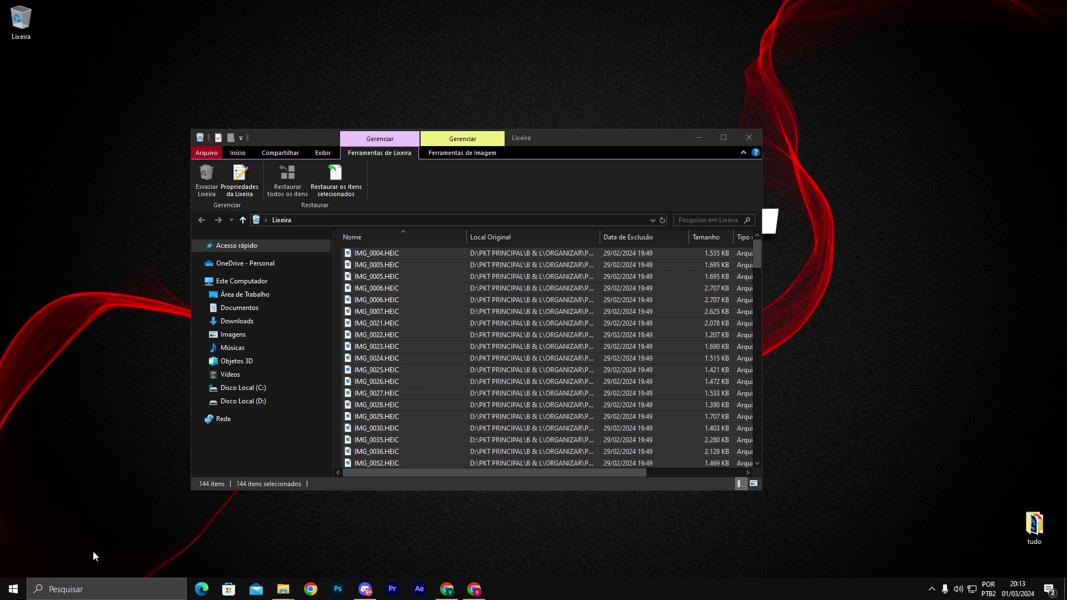
pyautogui.click(545, 313)
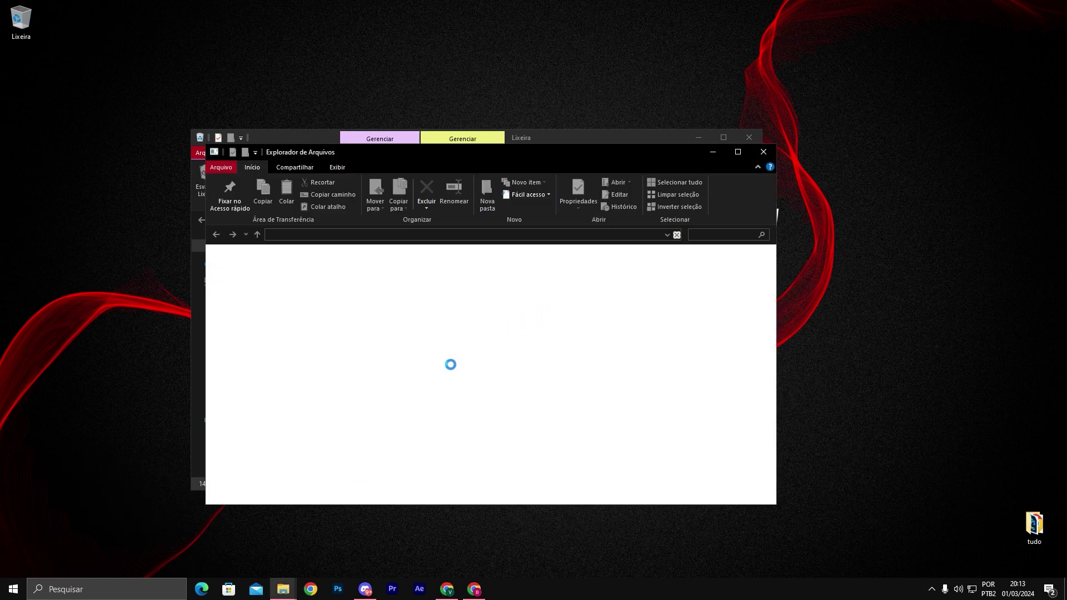
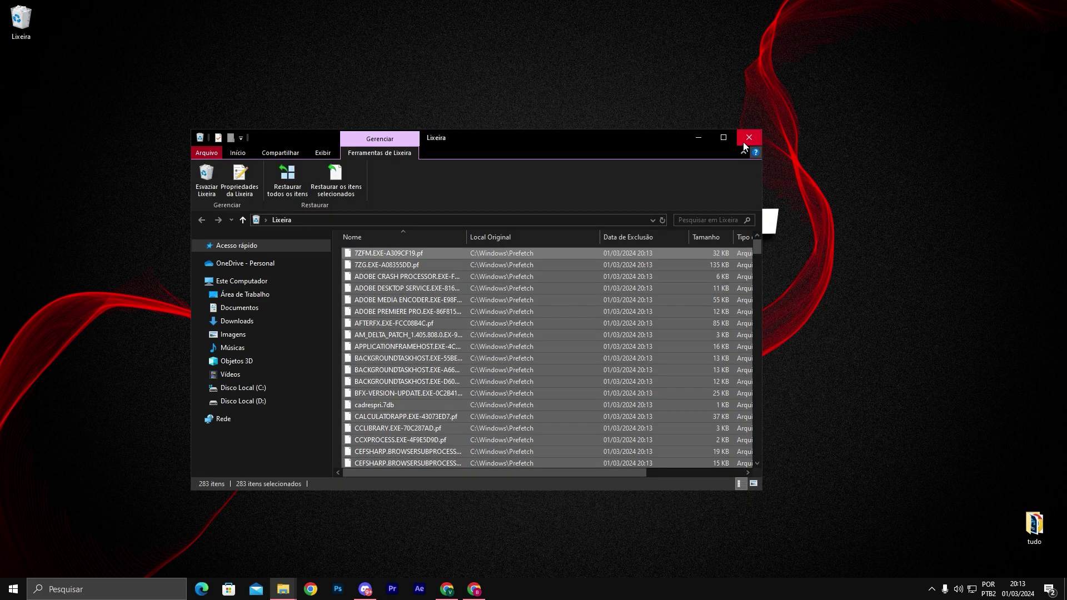
pyautogui.click(745, 141)
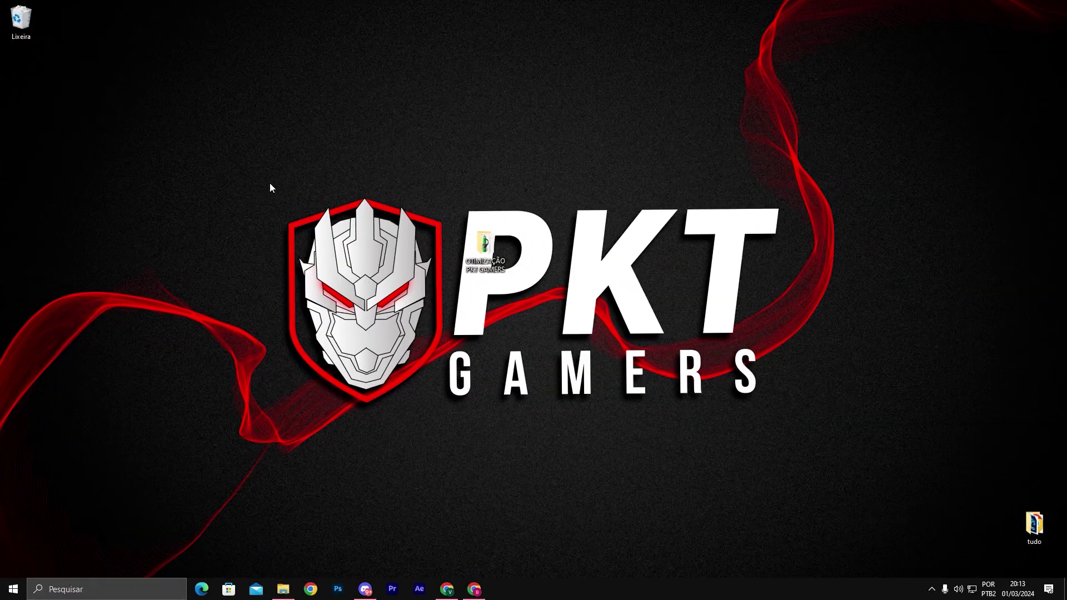
pyautogui.moveTo(258, 192); pyautogui.dragTo(817, 436)
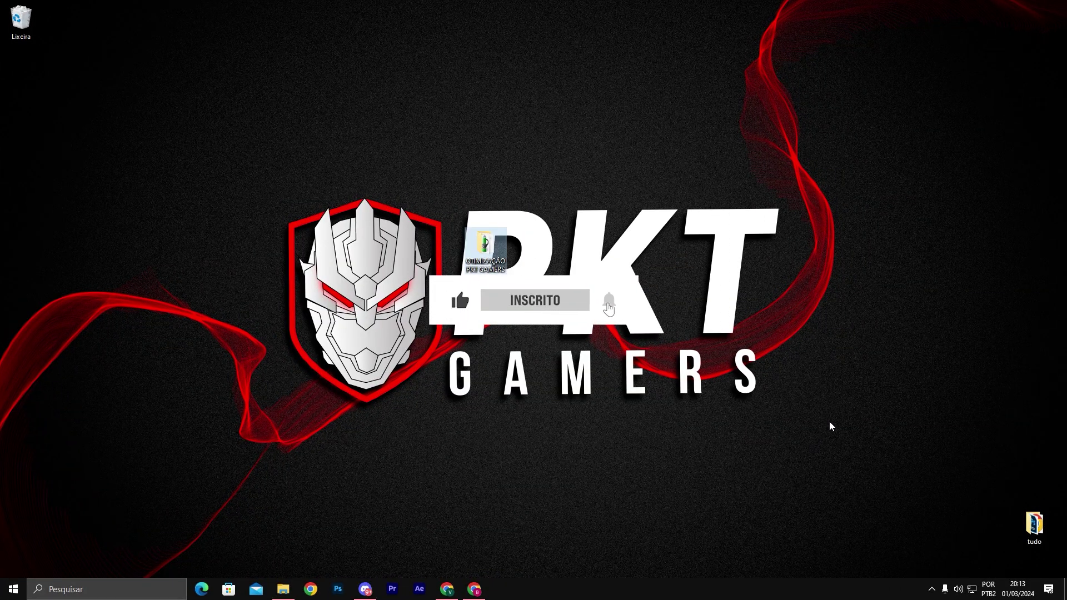
pyautogui.moveTo(852, 424); pyautogui.dragTo(306, 150)
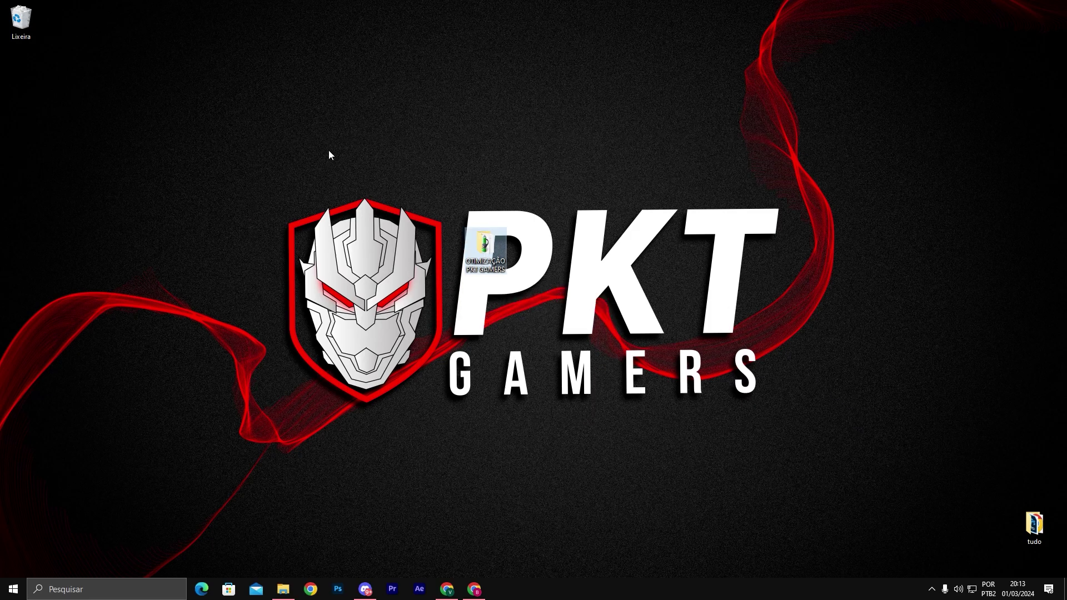
pyautogui.click(306, 151)
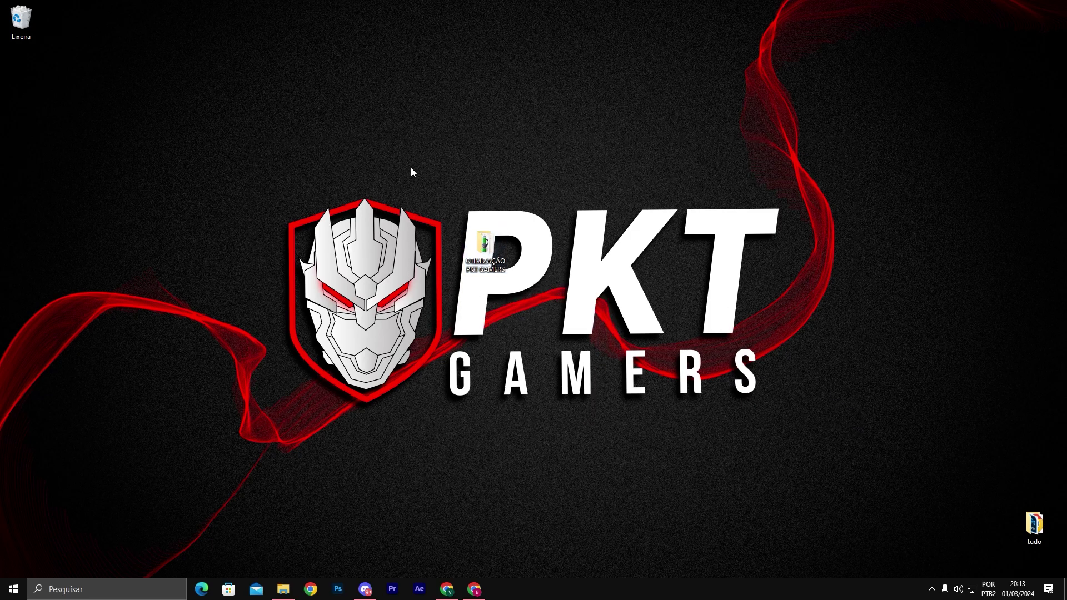